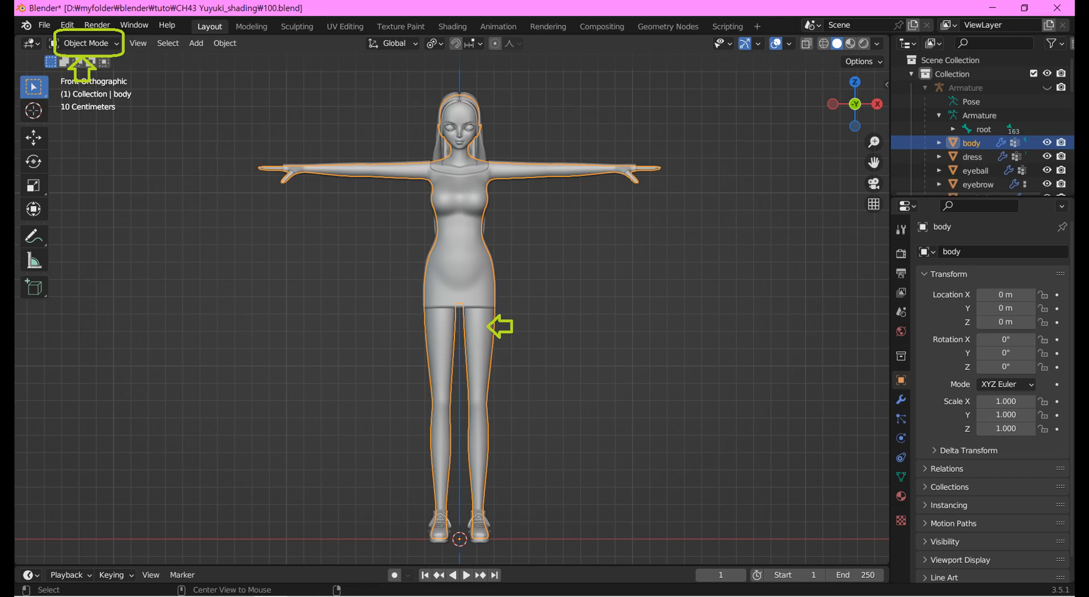
# - Hide every object except the body and switch the body to Edit Mode
pyautogui.hotkey('shift', 'h')
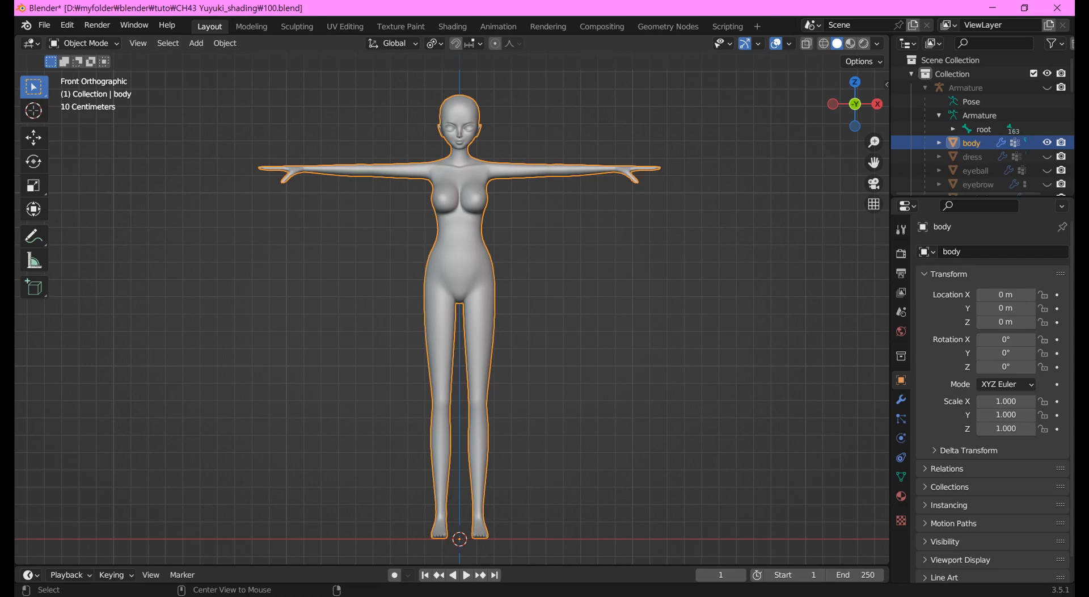
pyautogui.click(84, 44)
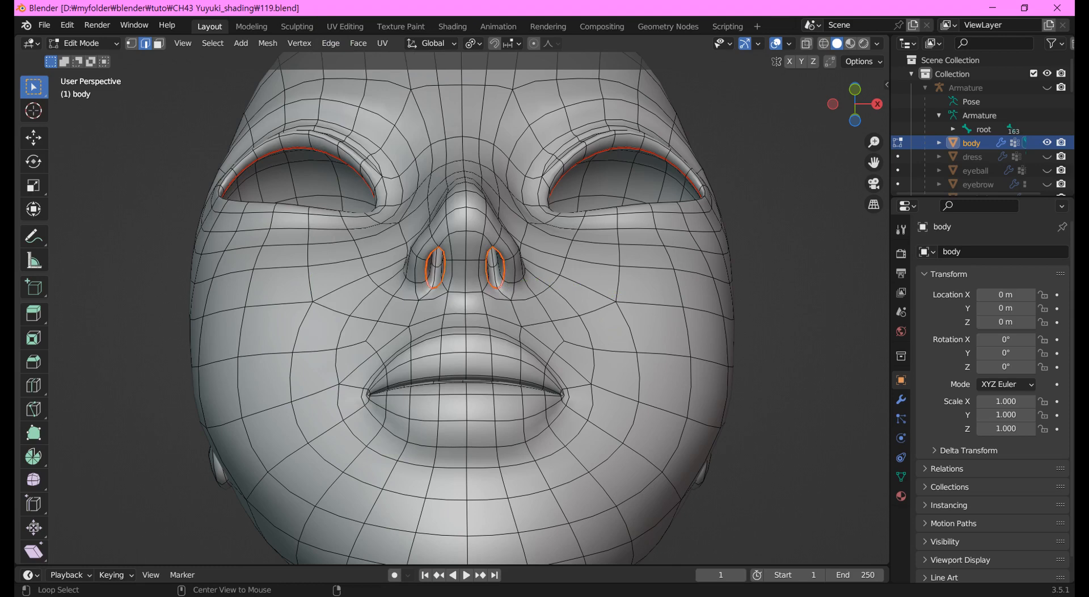
# - Mark the edge loop between the upper and lower lips as a seam
pyautogui.press('KP_1')
pyautogui.keyDown('alt'); pyautogui.click(470, 372); pyautogui.keyUp('alt')
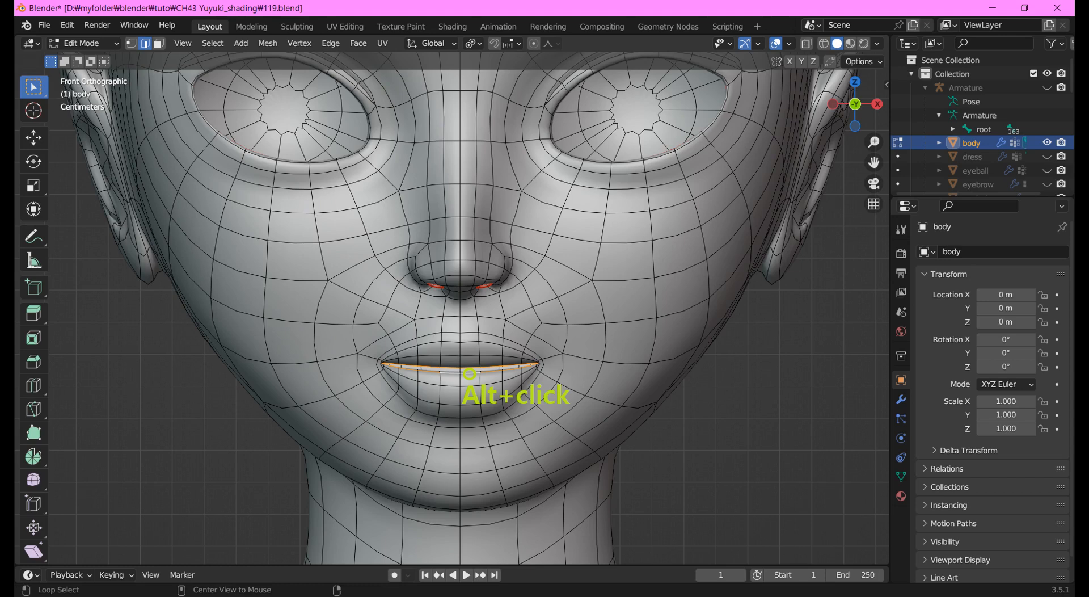
pyautogui.click(331, 43)
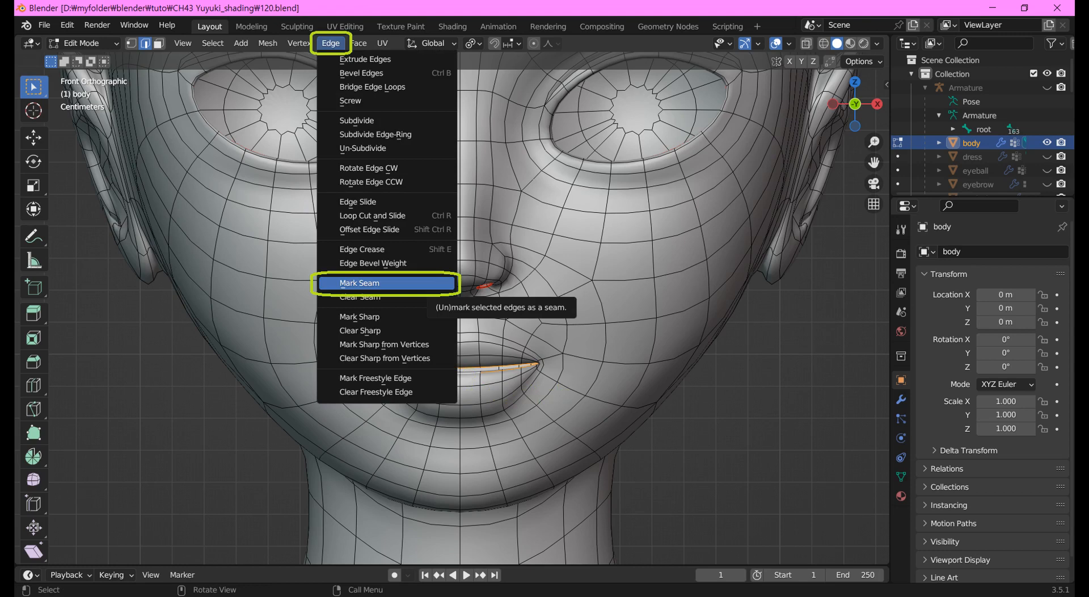
pyautogui.click(386, 283)
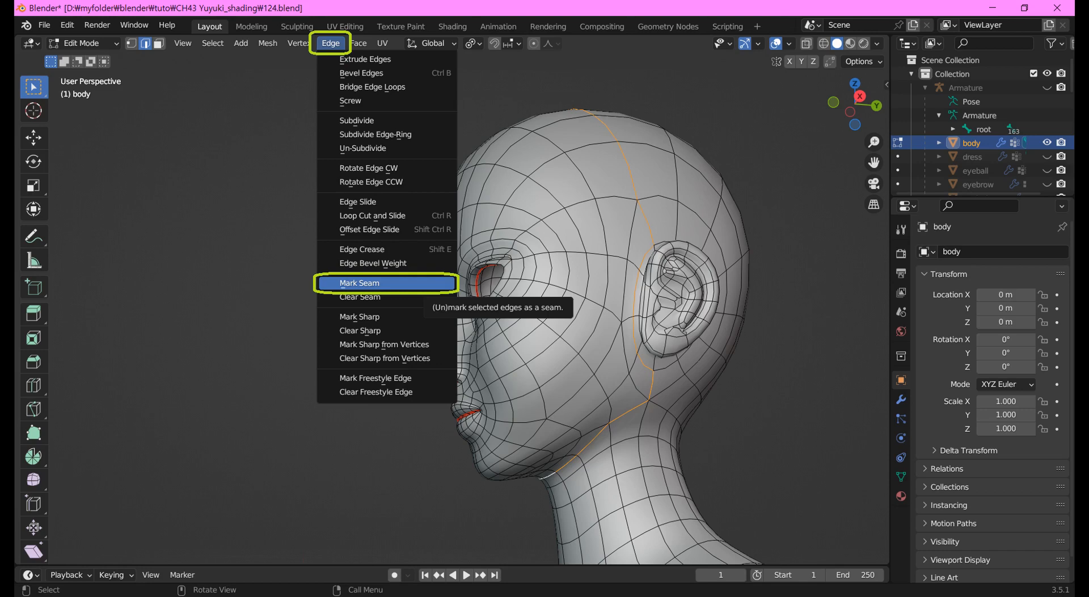
# - Mark seams around the head behind the face, around both shoulders and down the sides of the neck to the shoulders
pyautogui.click(363, 282)
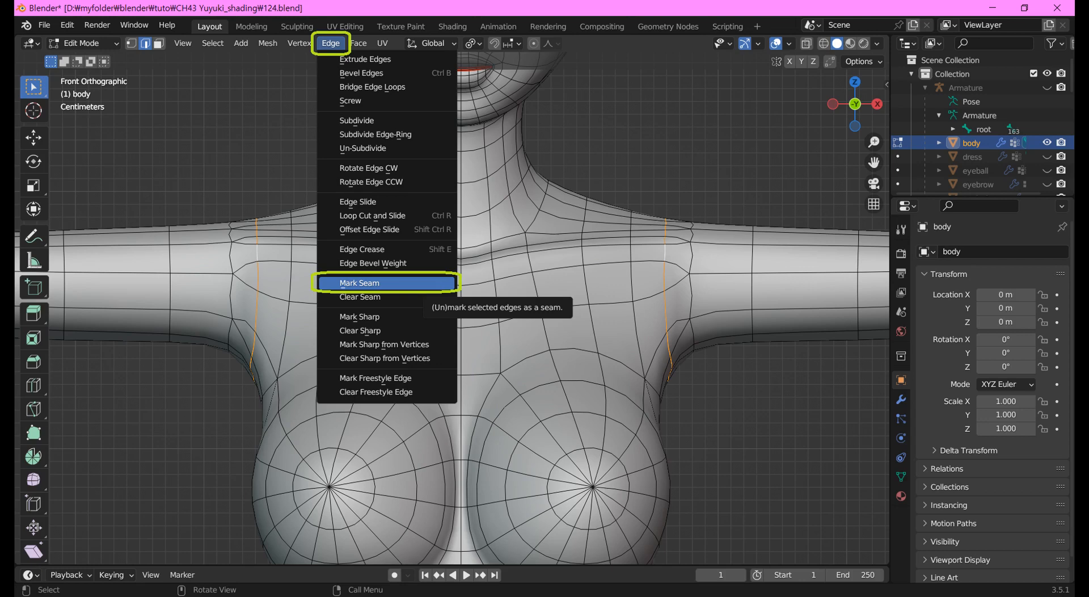
pyautogui.click(368, 282)
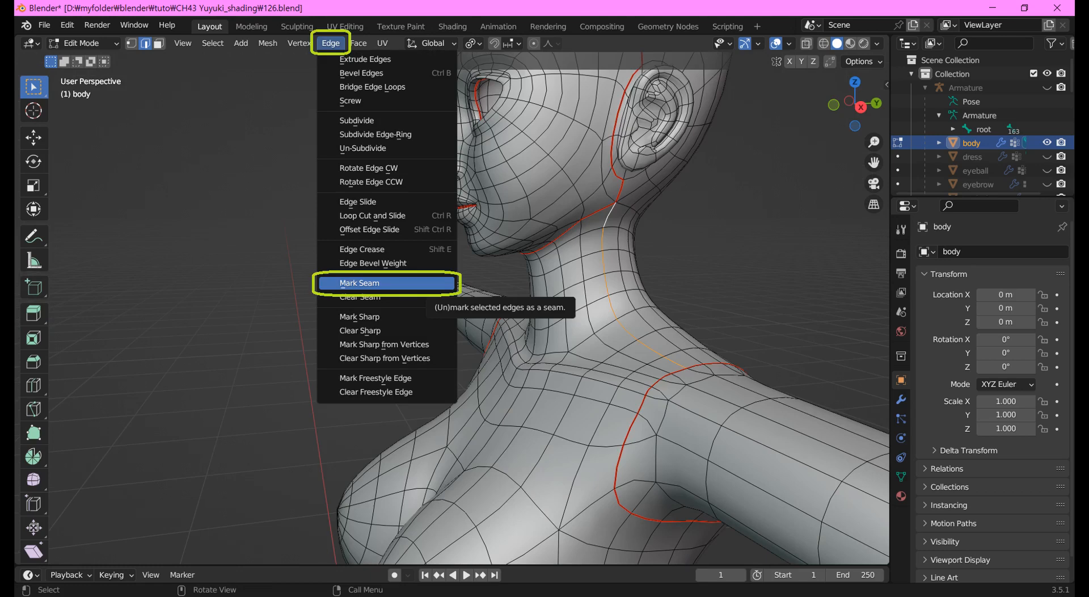
pyautogui.press('Return')
pyautogui.hotkey('ctrl', 'alt', 's')
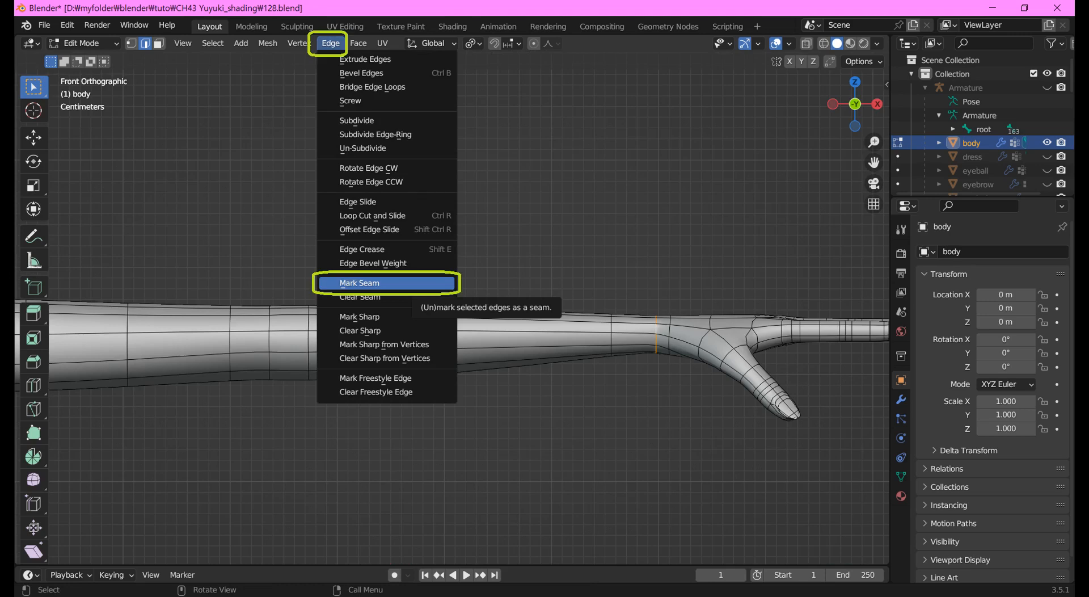
# - Mark seams around the wrists, along the underside of the arms and around the outline of the hands and fingers
pyautogui.click(386, 283)
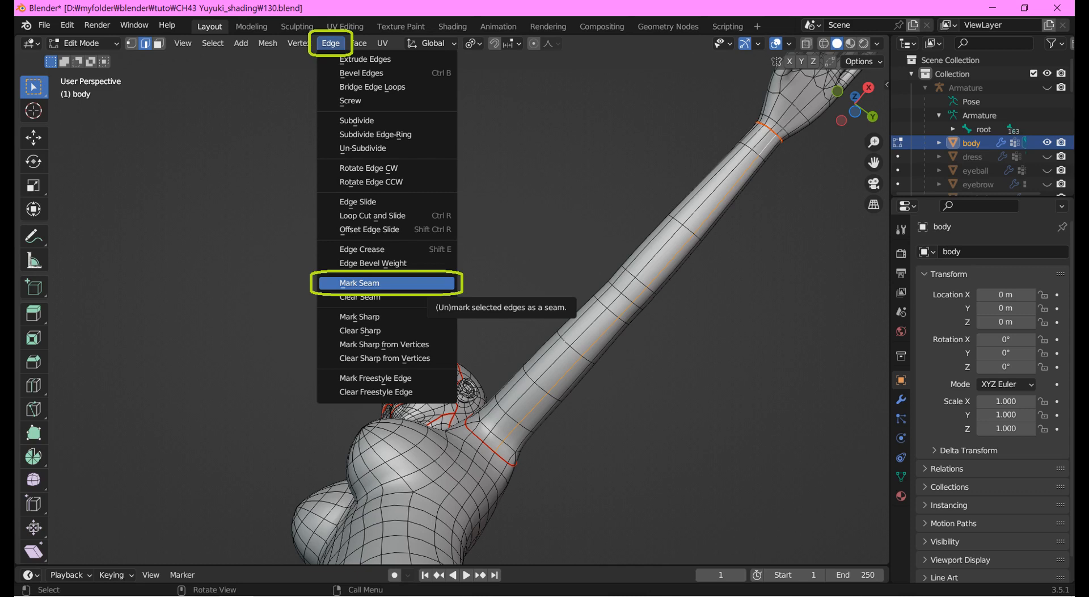
pyautogui.click(385, 283)
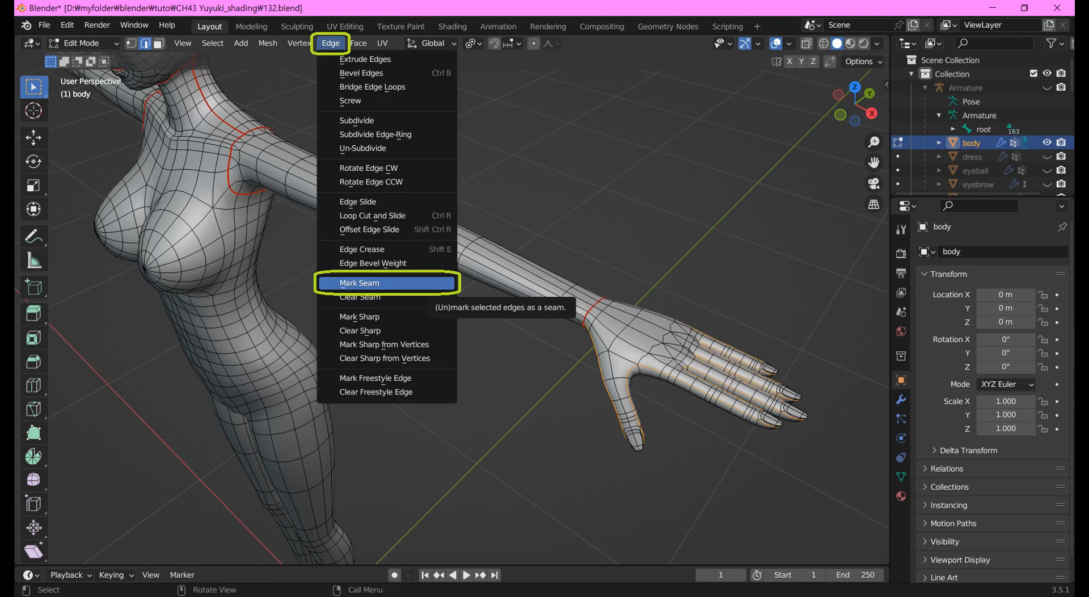
pyautogui.click(431, 282)
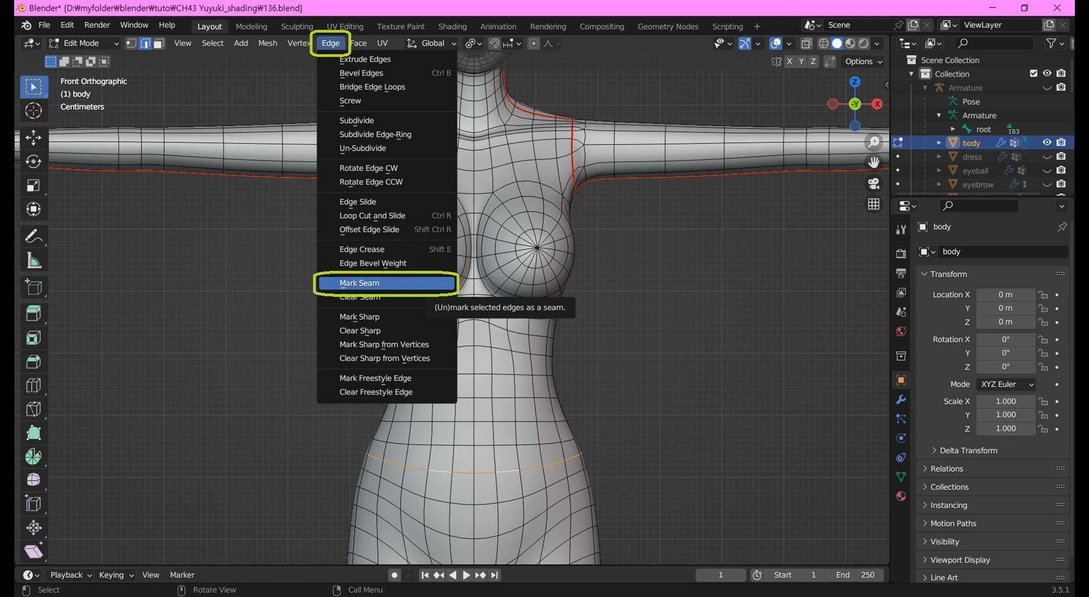
# - Mark seams around the hips and down the sides of the torso from the armpits to the hip loop
pyautogui.click(363, 283)
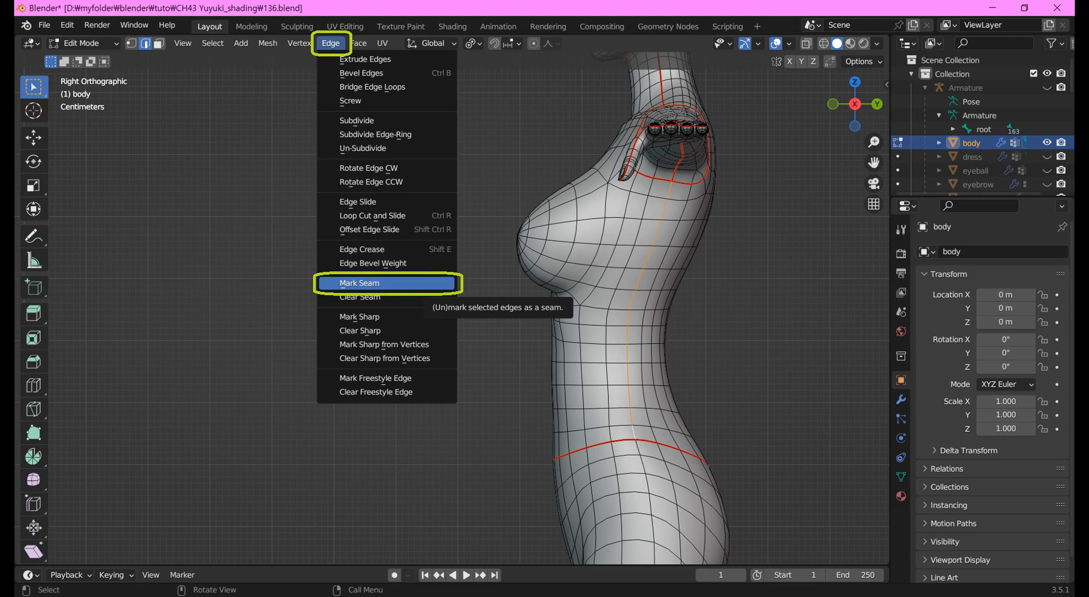
pyautogui.click(363, 283)
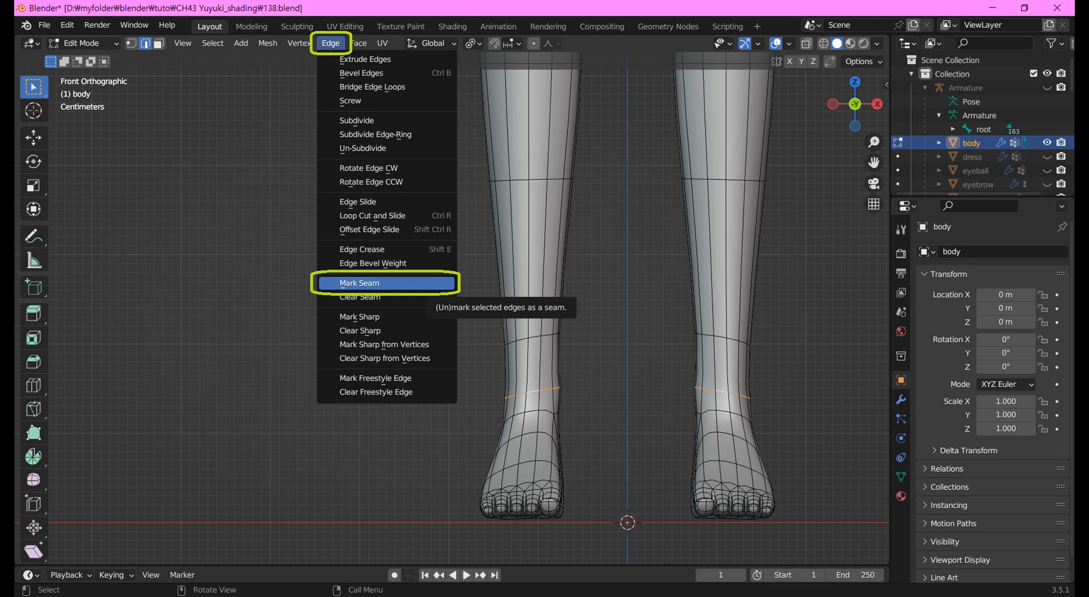
# - Mark seams around both ankles, along the inner legs through the crotch and around the sides and toes of the feet
pyautogui.click(360, 283)
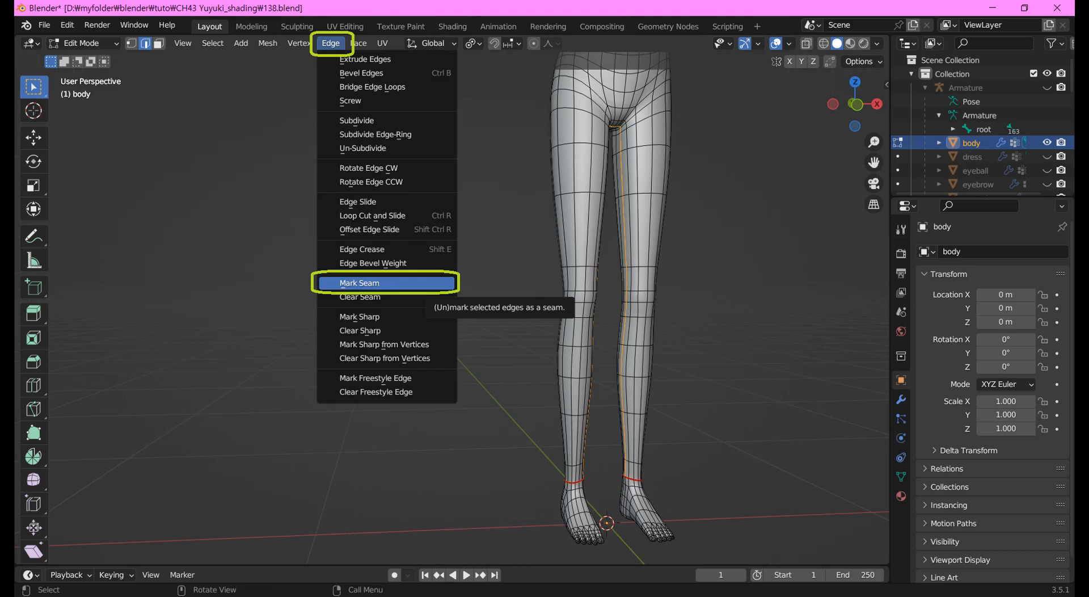
pyautogui.click(392, 282)
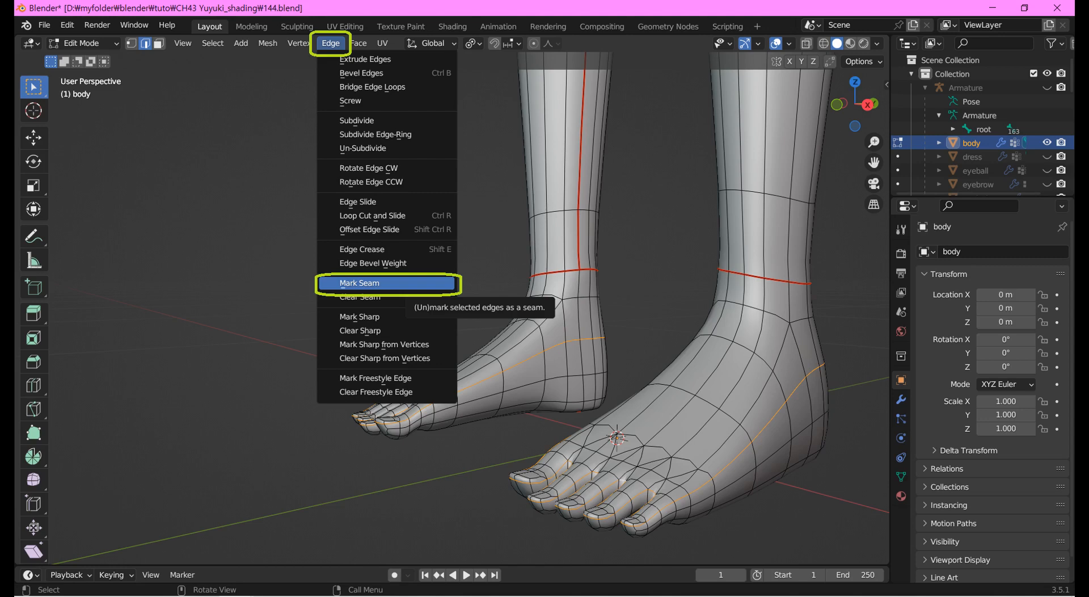
pyautogui.click(386, 283)
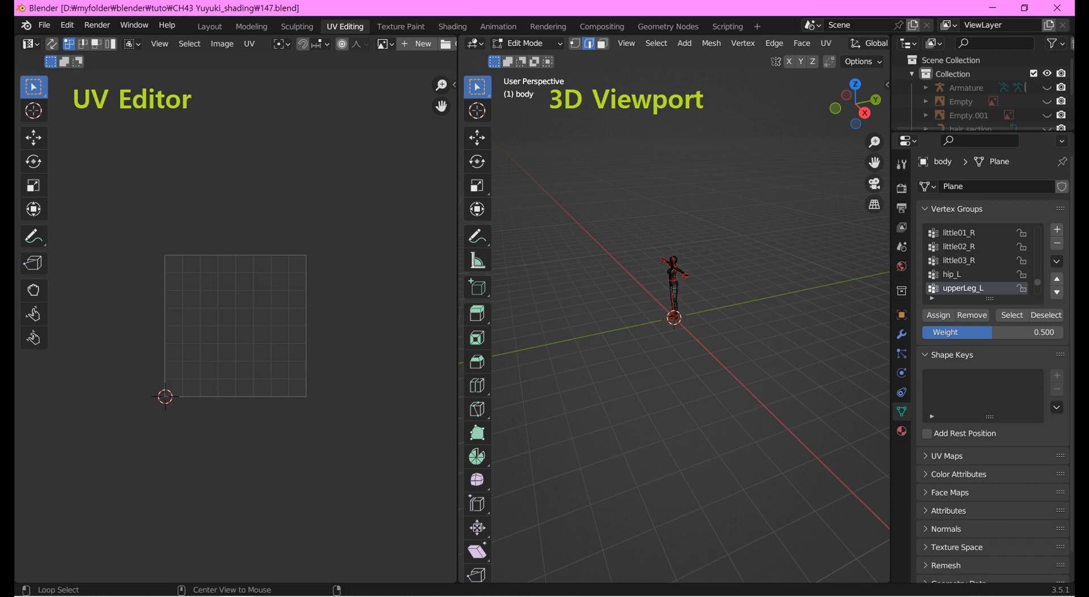
# - Select the whole body mesh in the UV Editing workspace and unwrap it
pyautogui.press('a')
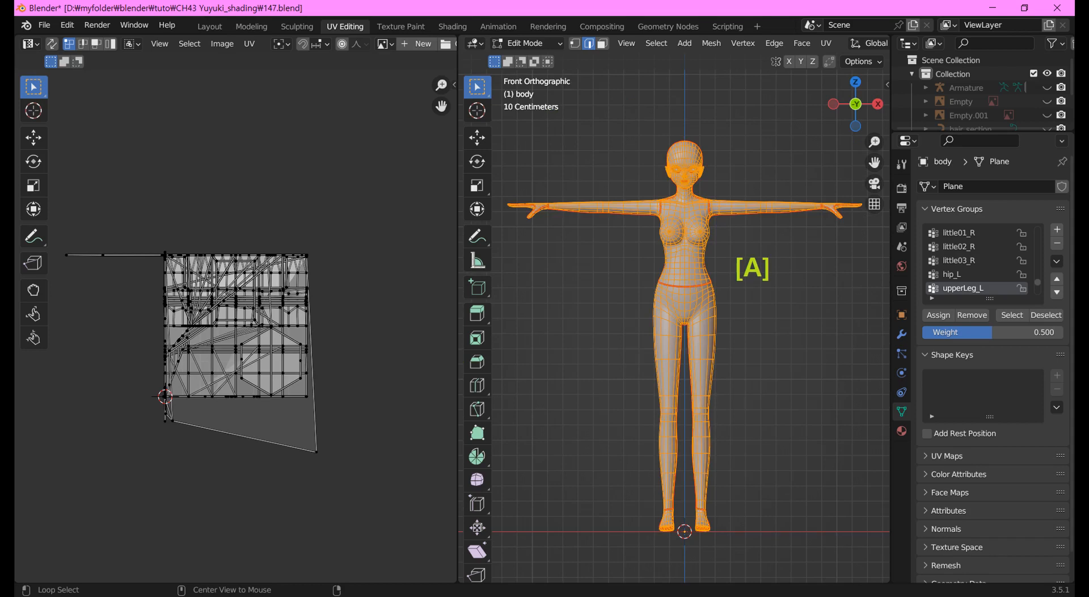
pyautogui.press('u')
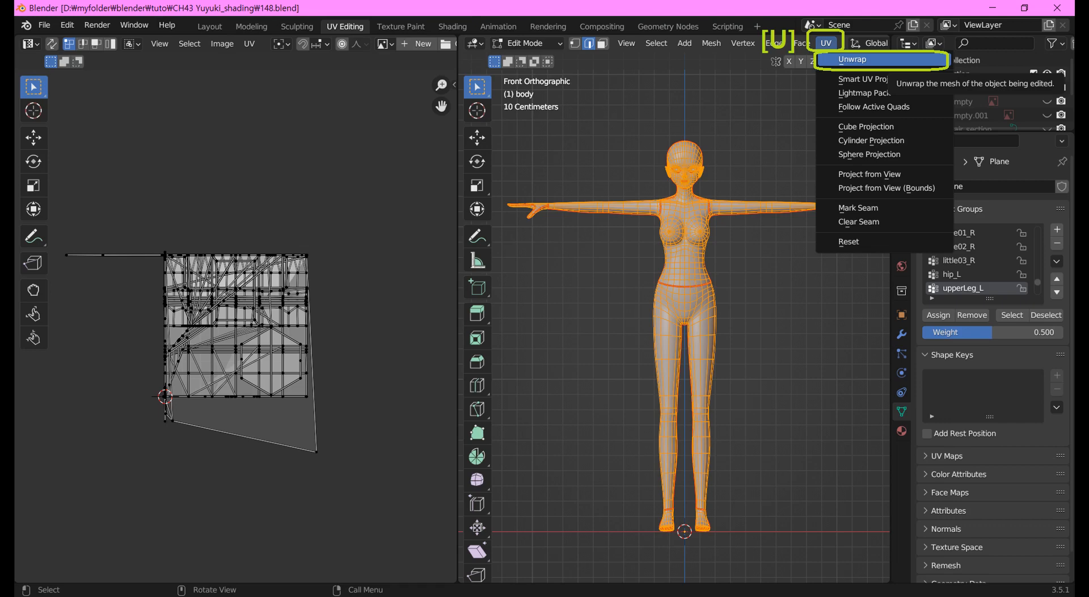
pyautogui.click(852, 59)
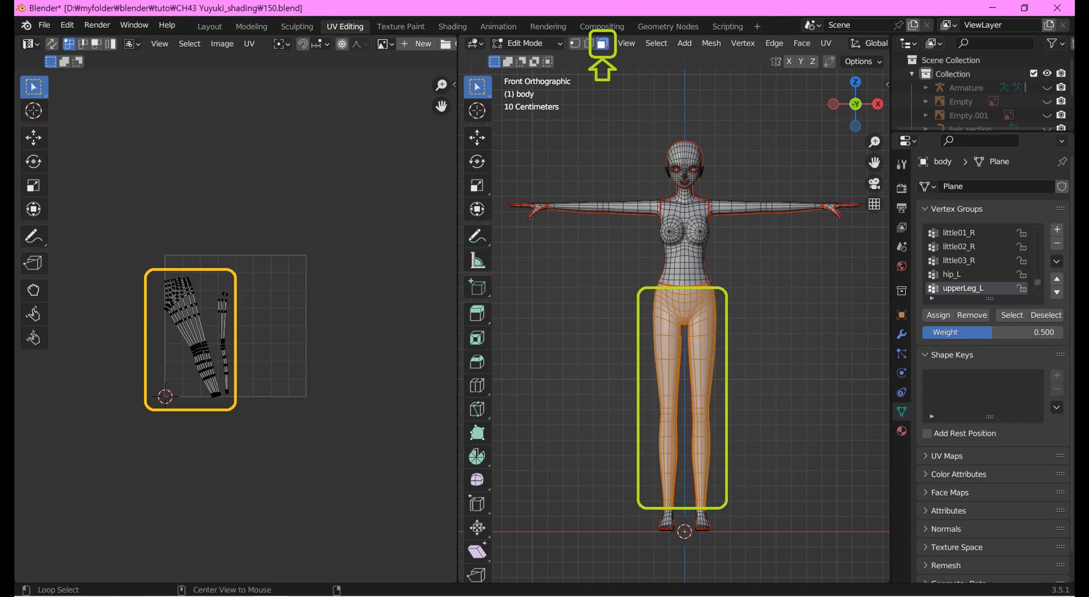
# - Rearrange the body's UV islands inside the UV square, enlarging the face island and shrinking the hands, feet, arms and legs
pyautogui.press('a')
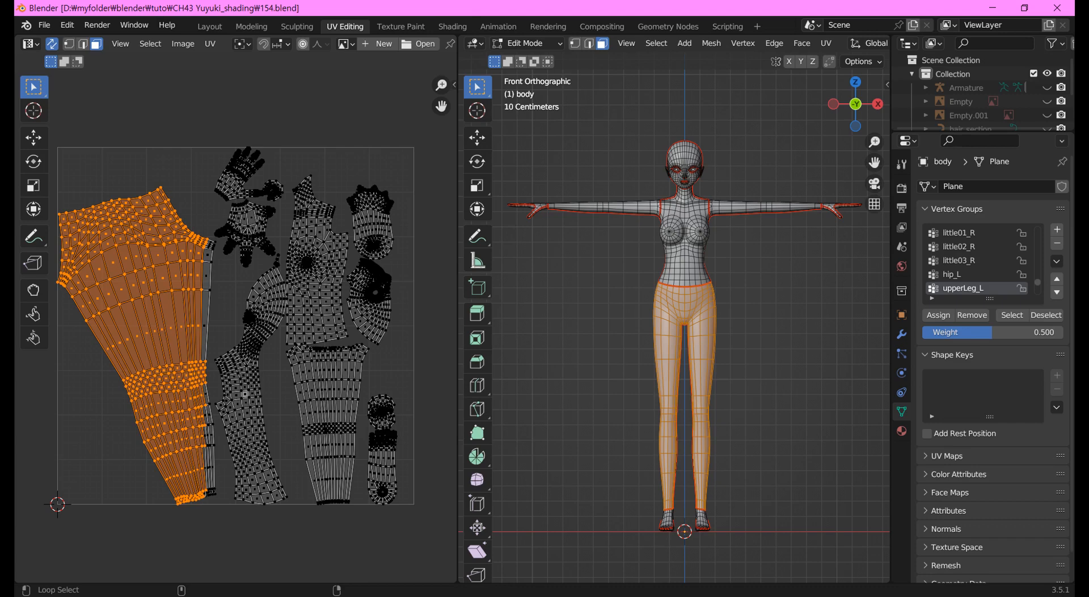
pyautogui.press('l')
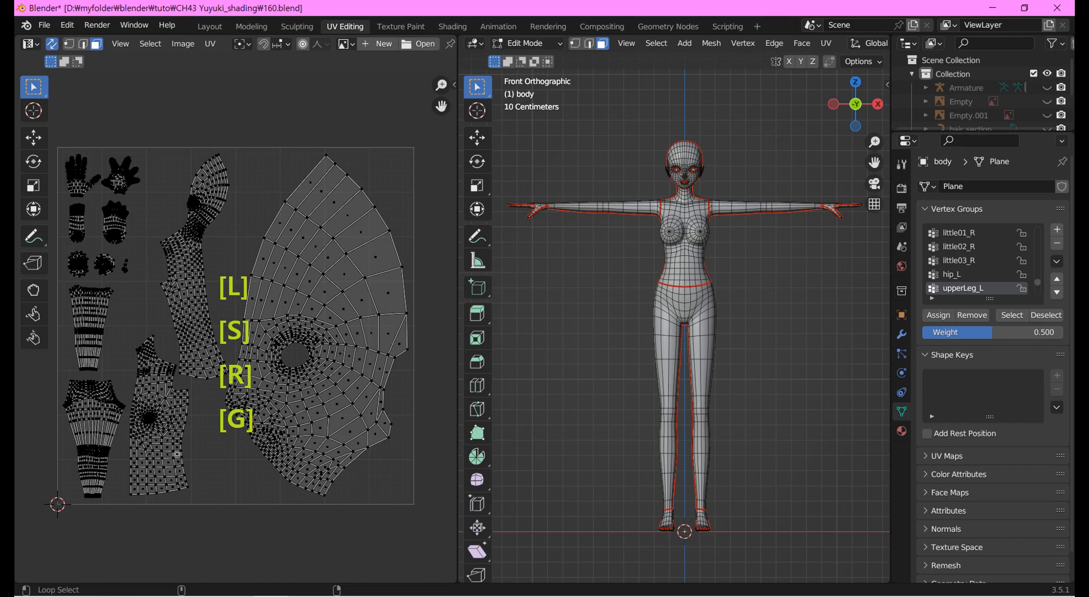
pyautogui.hotkey('ctrl', 's')
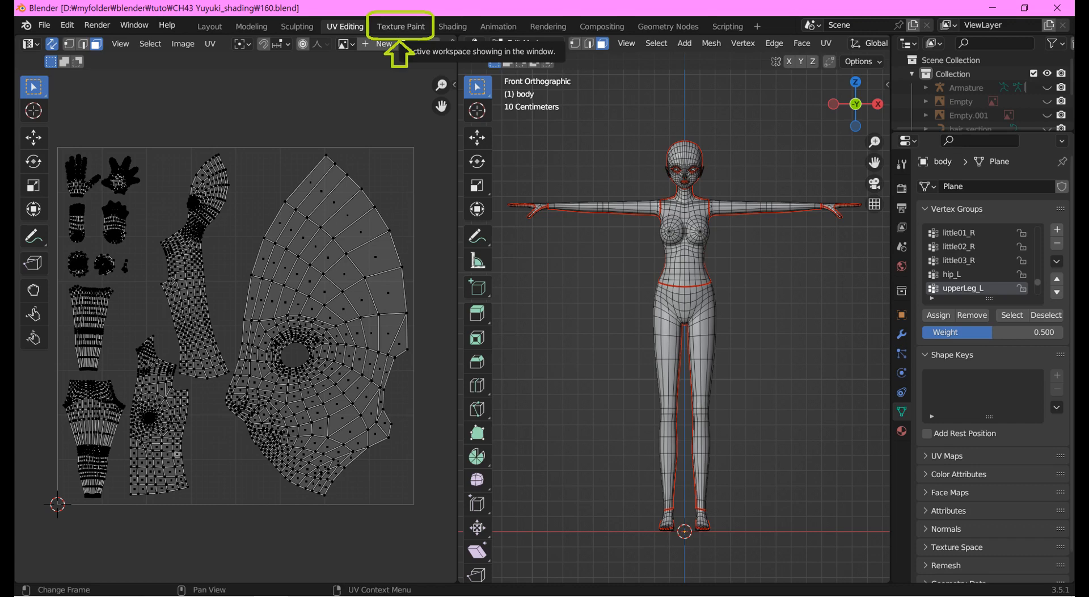
# - Go to the Texture Paint workspace and add a new material named body_texture to the body
pyautogui.click(400, 27)
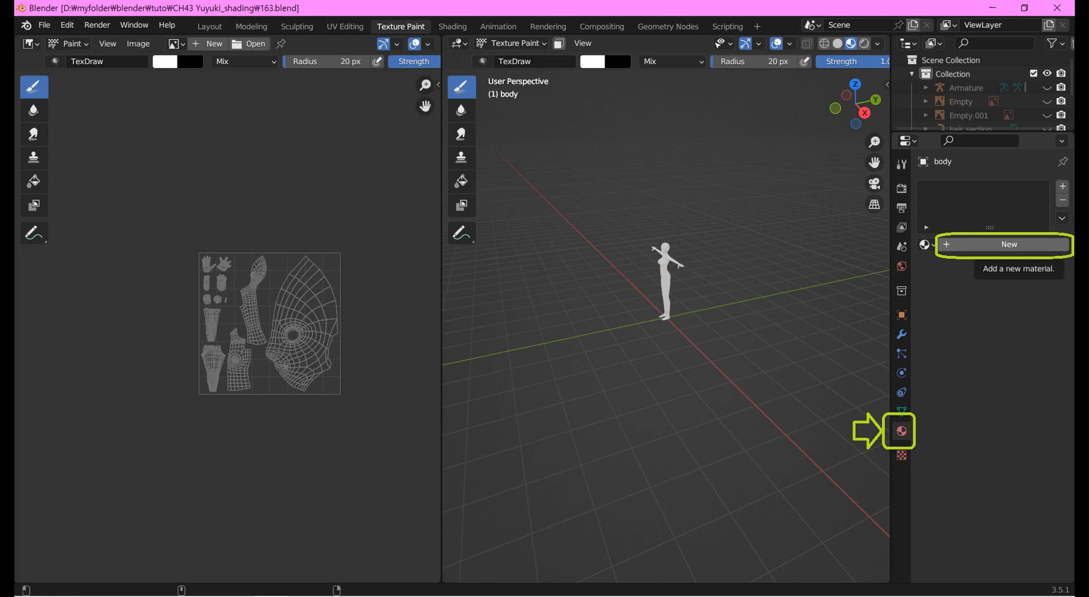
pyautogui.click(1009, 244)
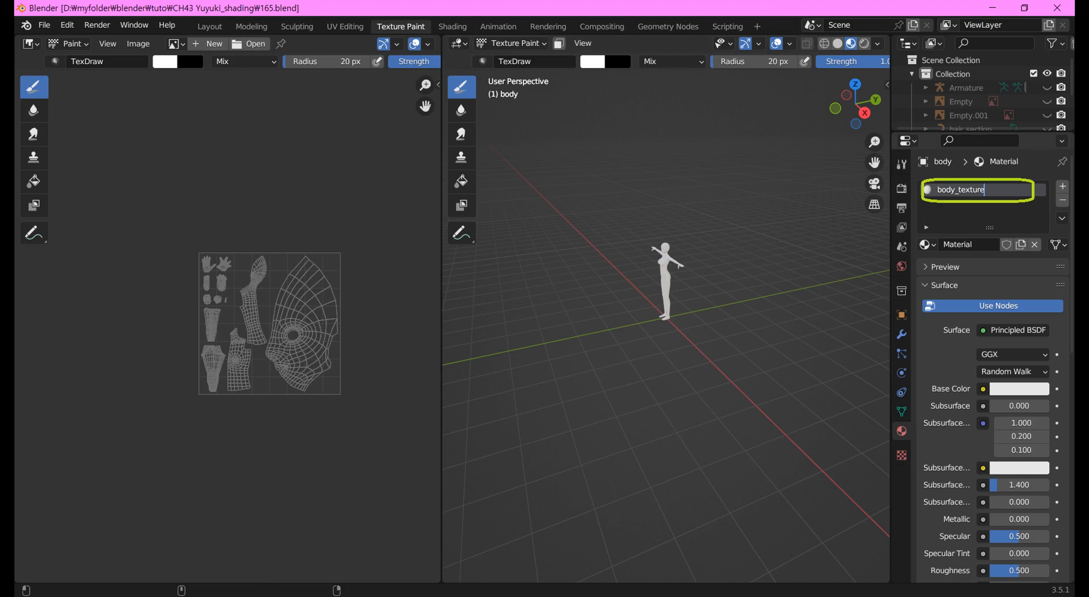
pyautogui.press('Return')
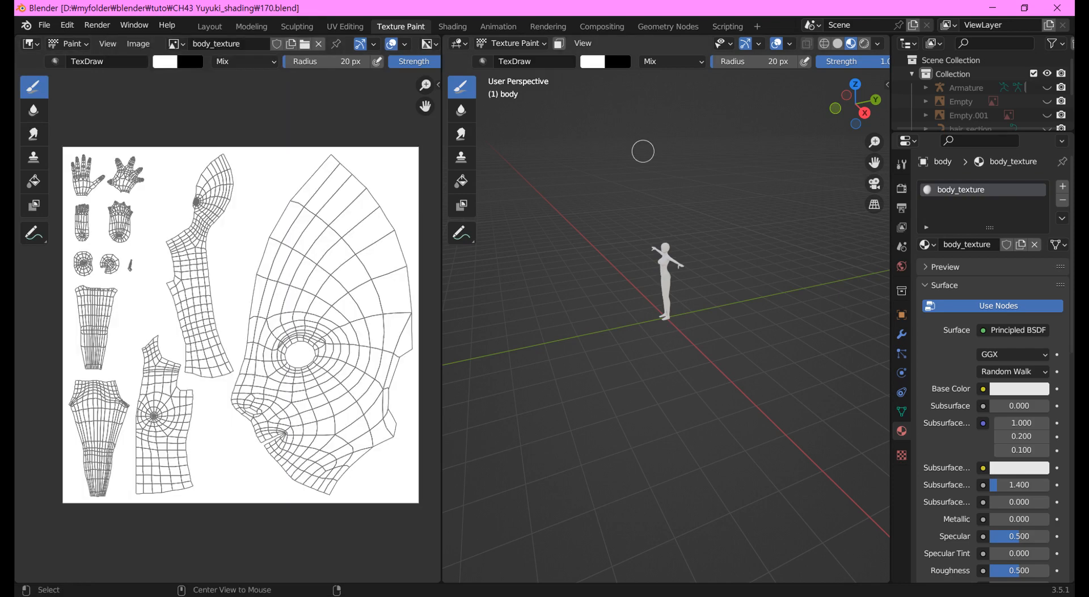
# - Save the body_texture image with its current name and settings
pyautogui.click(138, 44)
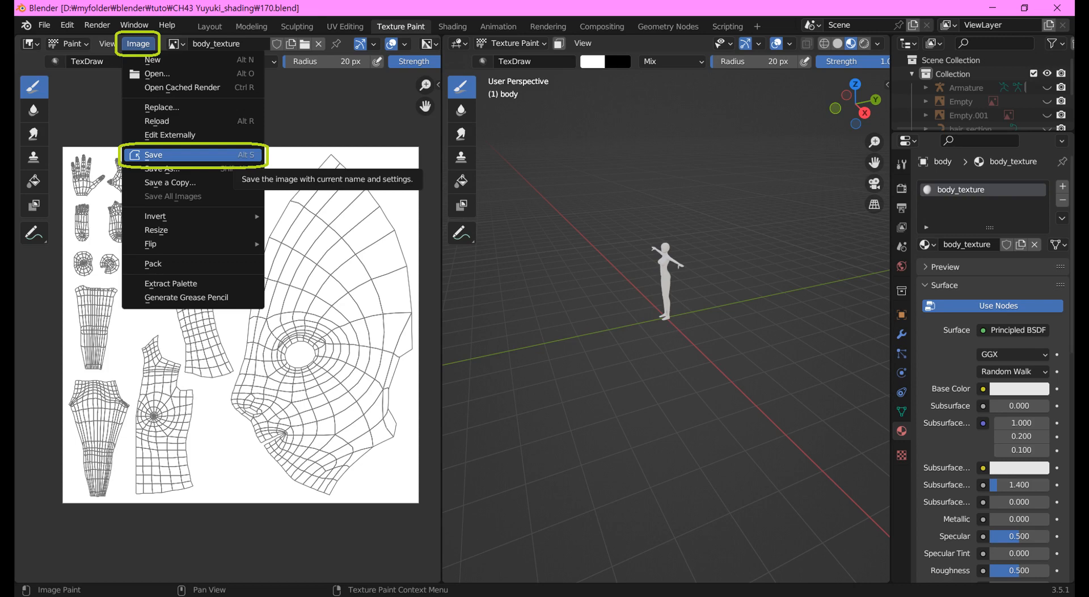
pyautogui.click(188, 154)
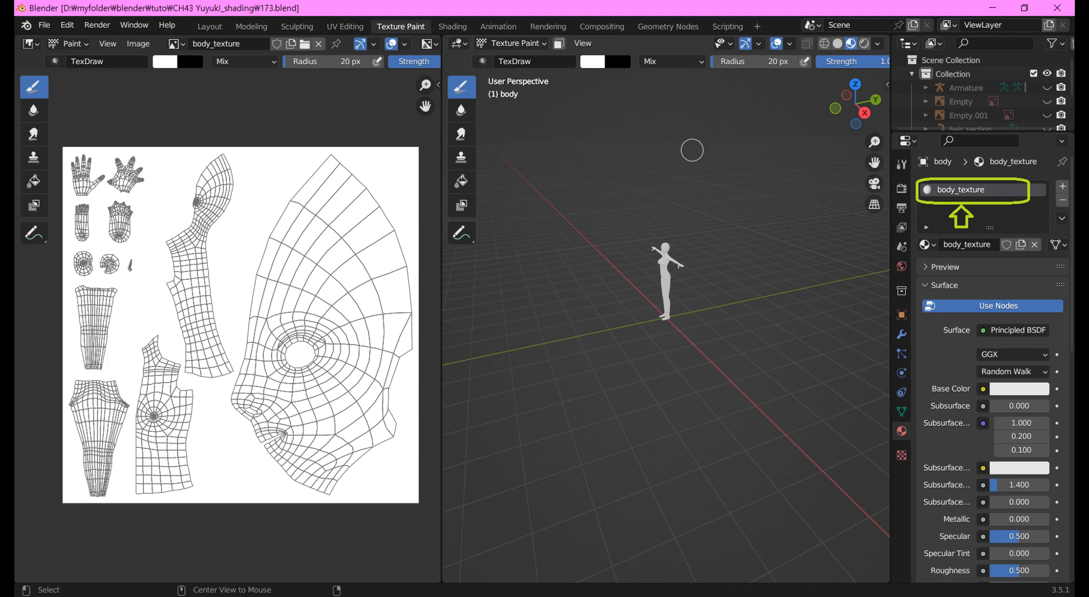
# - Connect an Image Texture to the material's Base Color and assign the body_texture image to it
pyautogui.click(983, 389)
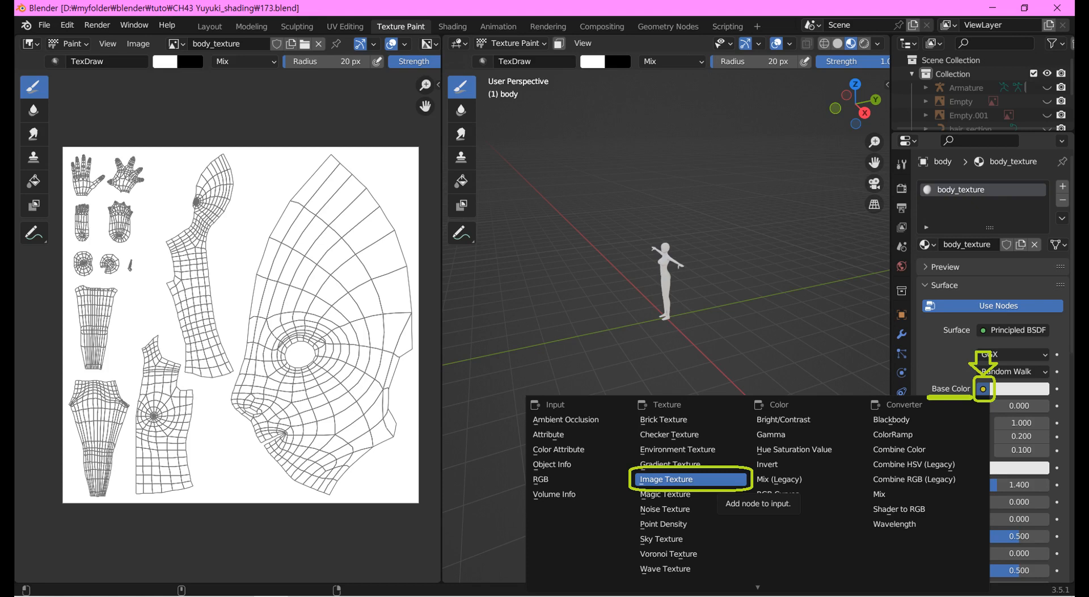
pyautogui.click(689, 479)
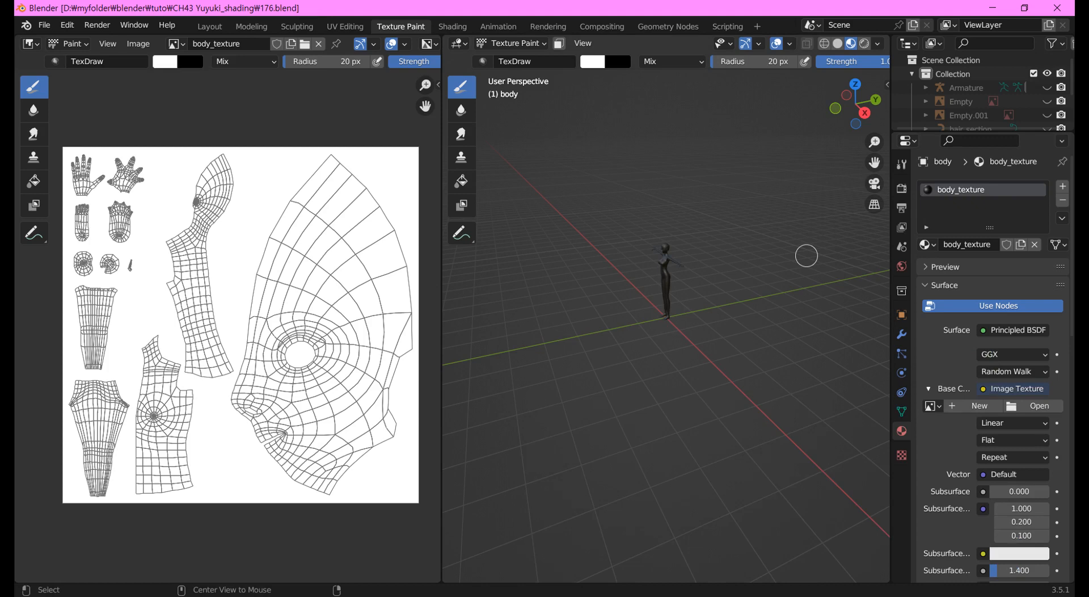
pyautogui.click(931, 406)
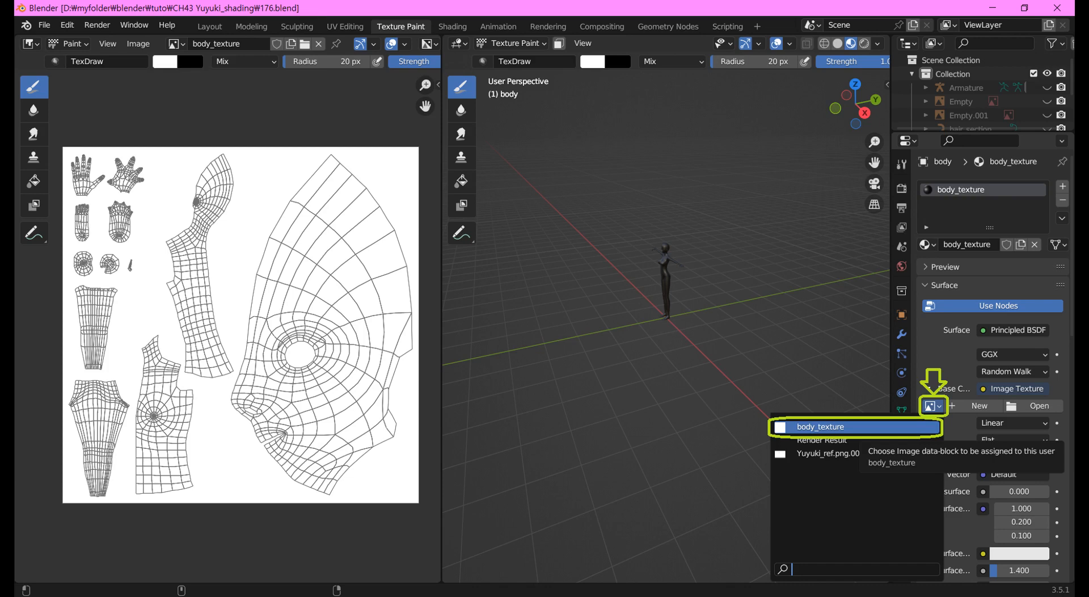
pyautogui.click(823, 427)
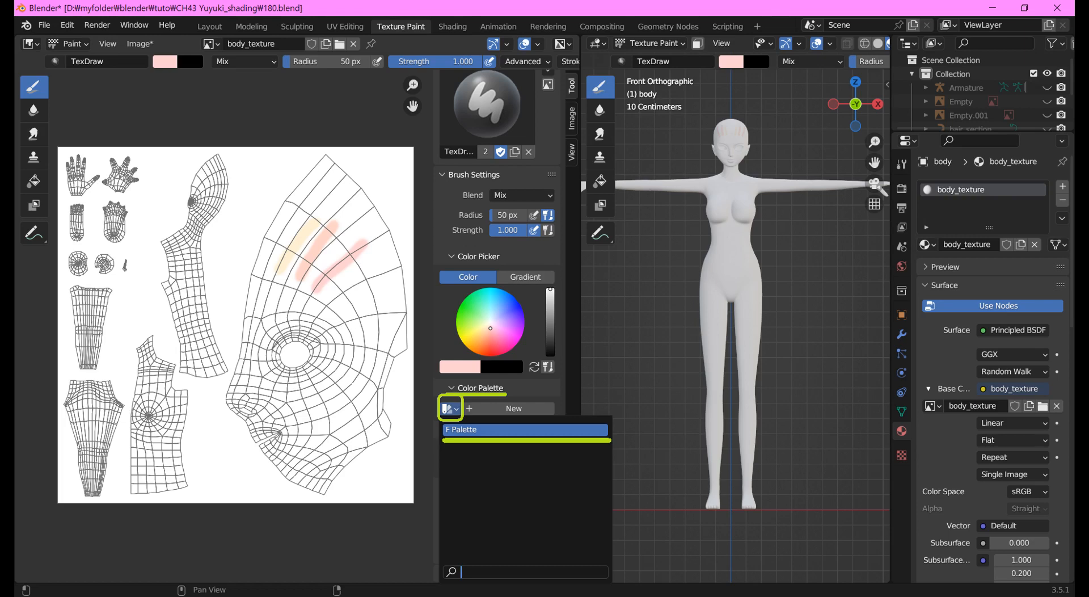
# - Create a new color palette for the brush and add the current pink color to it
pyautogui.click(525, 429)
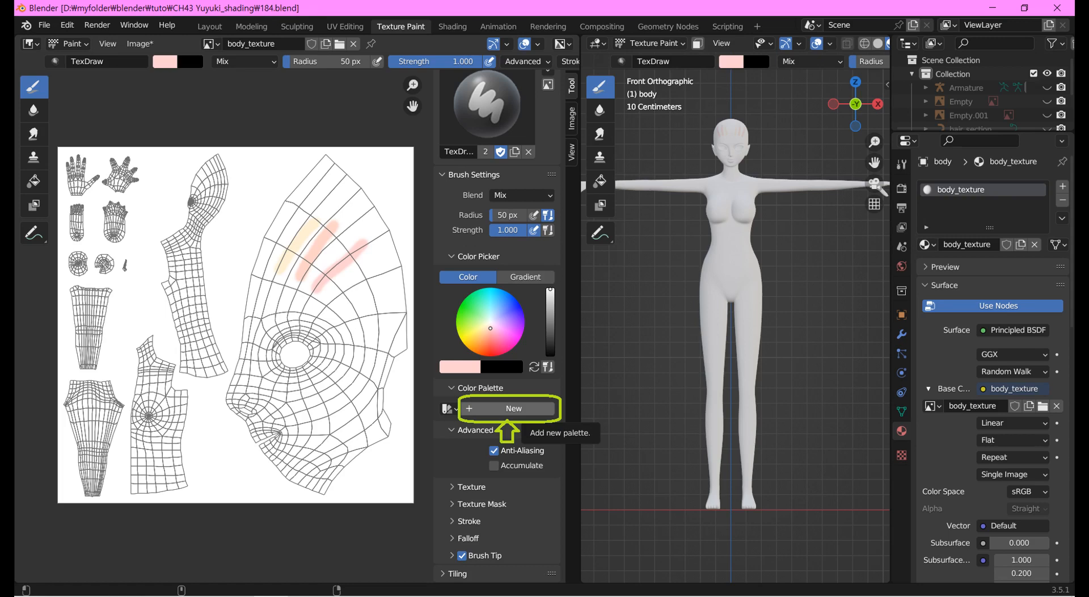
pyautogui.click(511, 409)
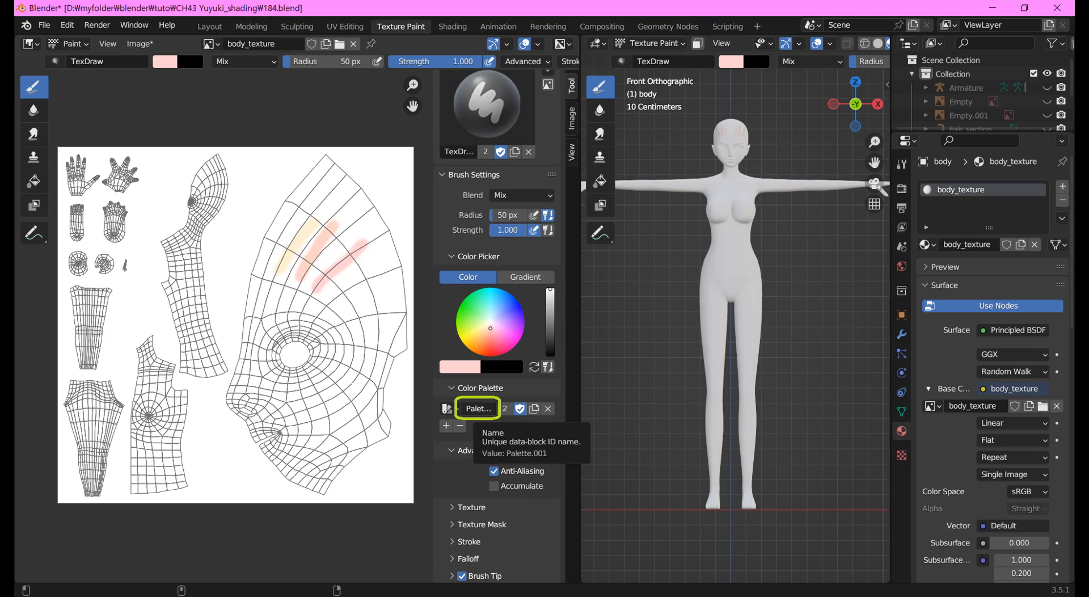
pyautogui.click(446, 426)
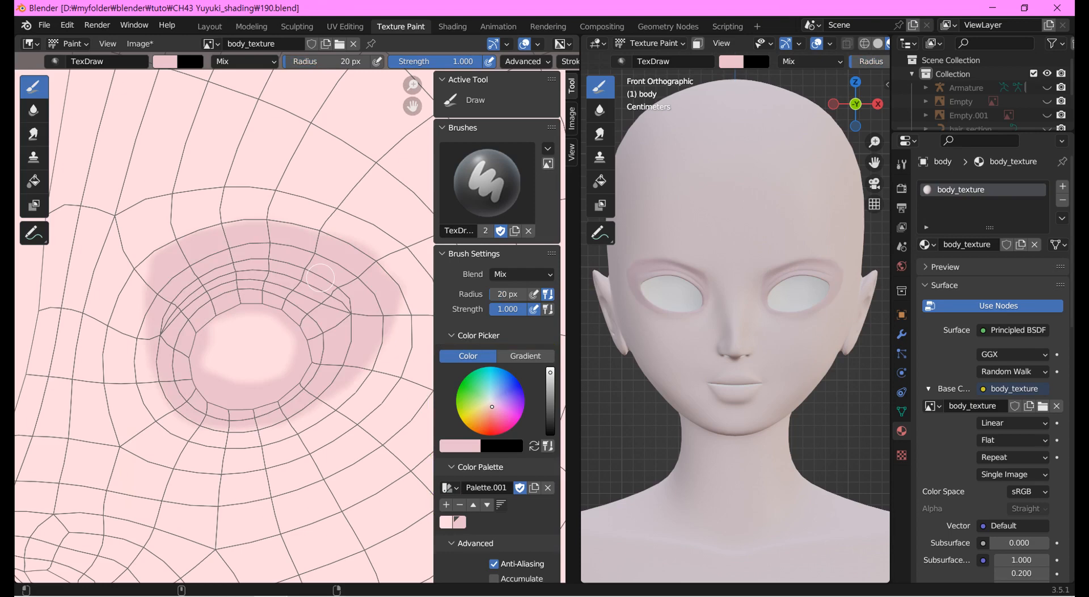
# - Paint makeup shading around the upper eyelid on body_texture with the 20 px Draw brush
pyautogui.moveTo(170, 363); pyautogui.dragTo(297, 282)
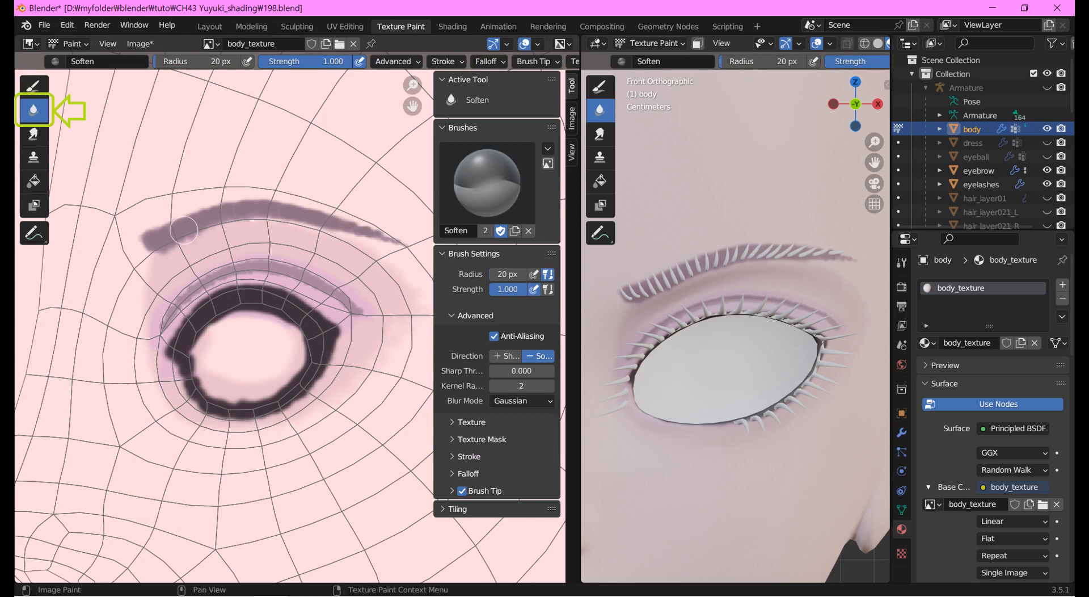
# - Paint the eye sockets salmon pink and the lips red on body_texture with the Draw brush, saving the image along the way
pyautogui.click(140, 44)
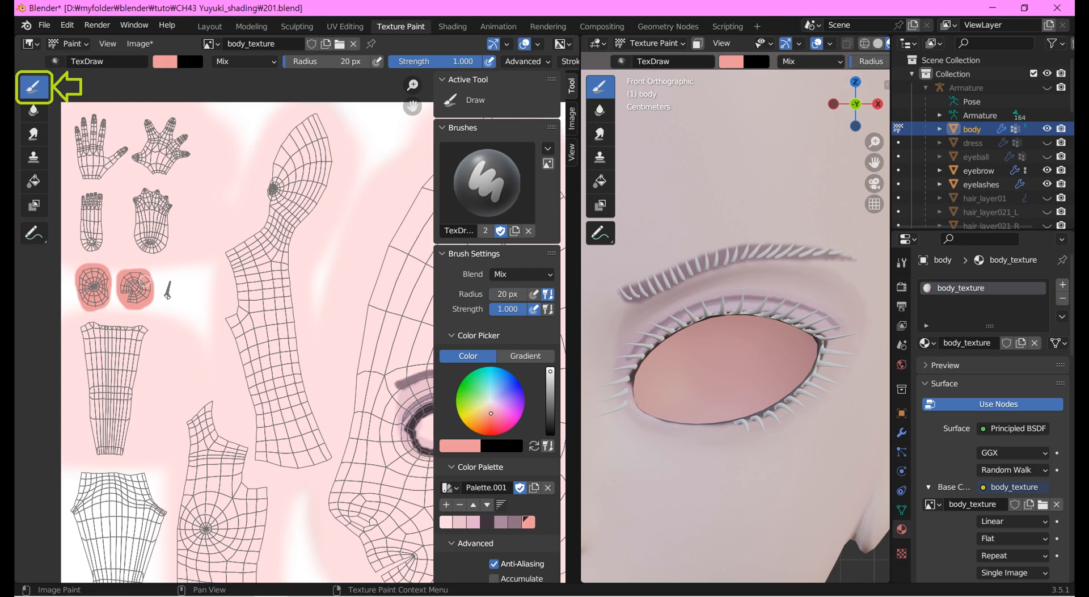
pyautogui.click(139, 44)
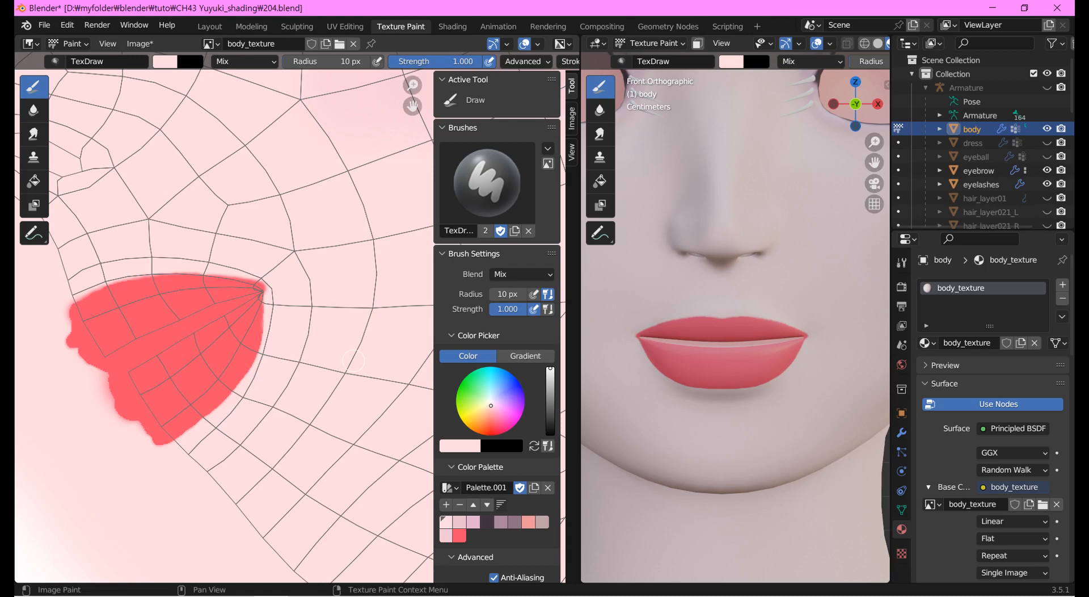
pyautogui.click(140, 44)
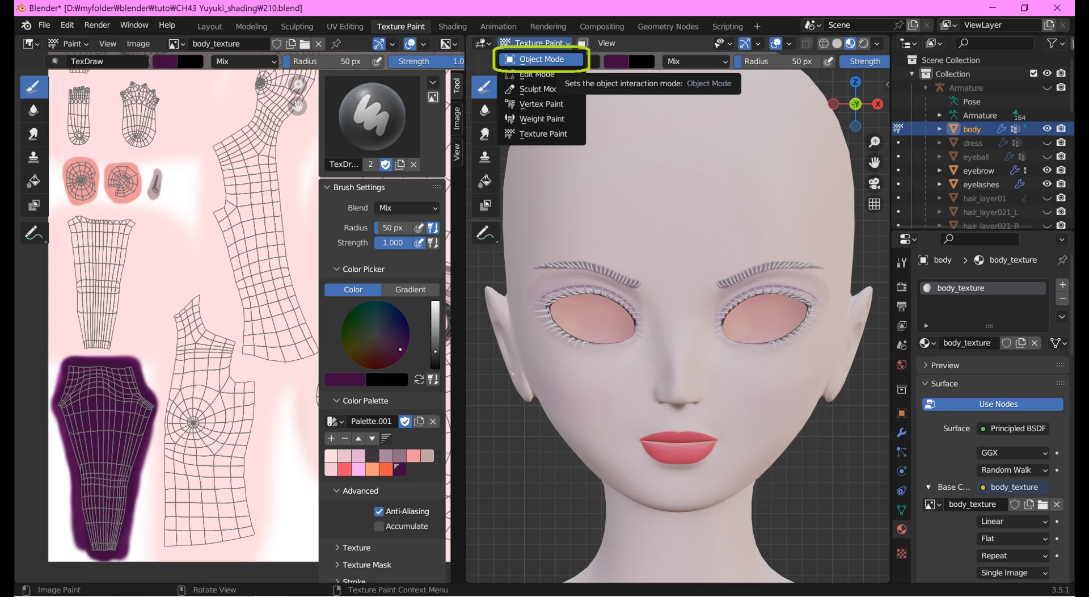
# - Return to Object Mode and give the eyebrows and eyelashes the dark eyebrow_base and eyelashes_base materials
pyautogui.click(542, 59)
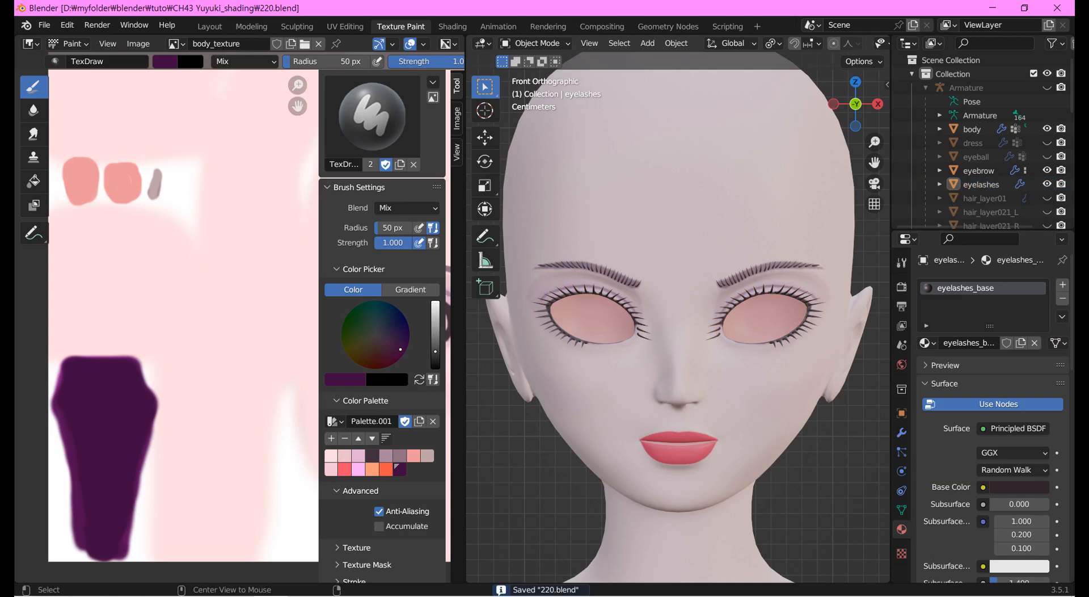
pyautogui.scroll(3, 381, 170)
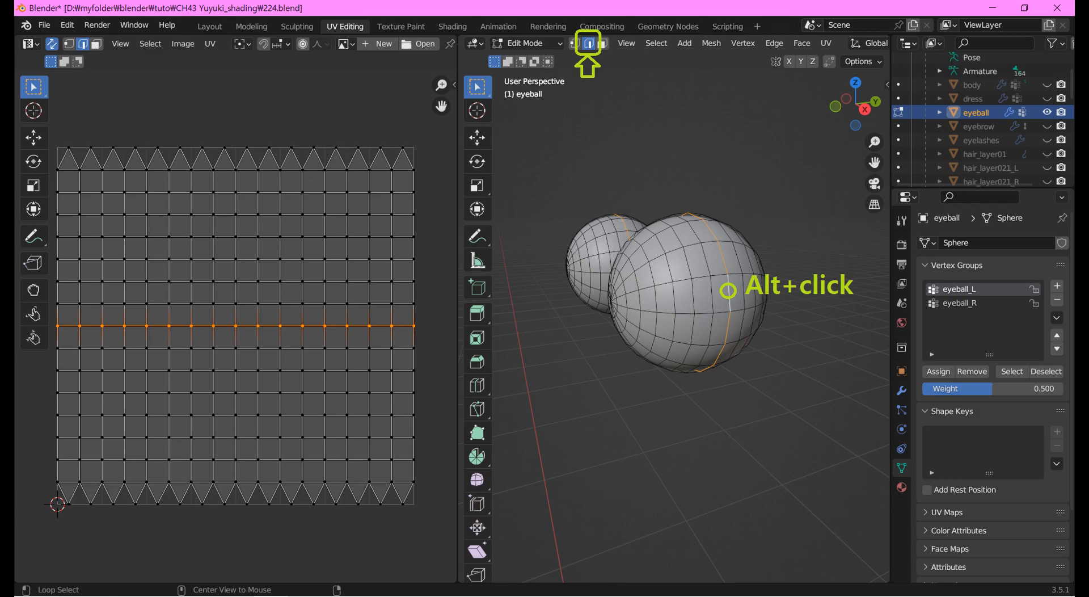
# - Mark the selected edge loop around each eyeball as a seam and unwrap the whole eyeball mesh
pyautogui.hotkey('ctrl', 'e')
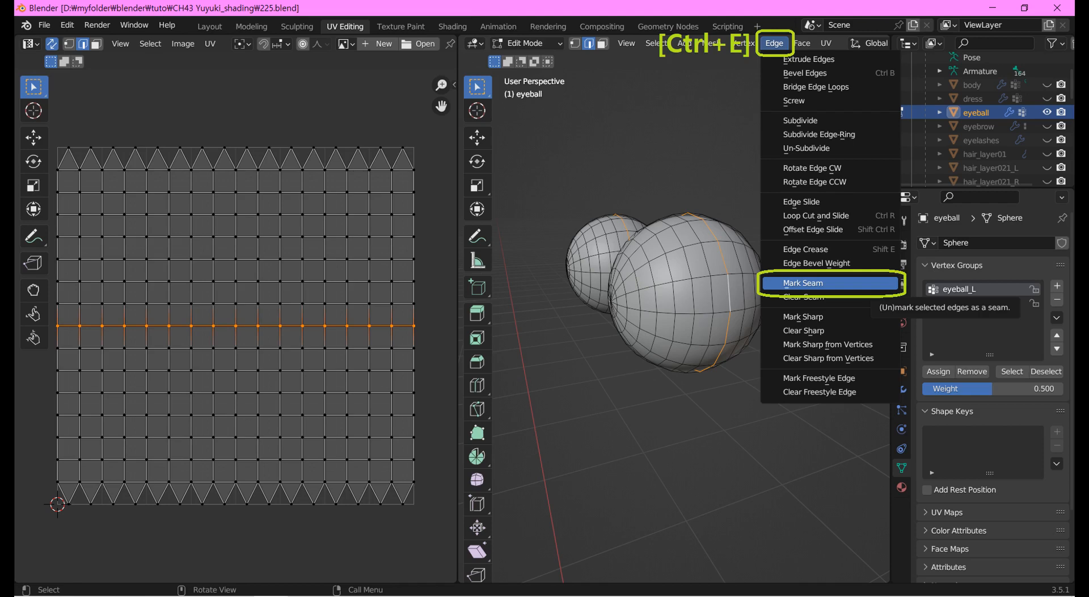
pyautogui.press('a')
pyautogui.press('u')
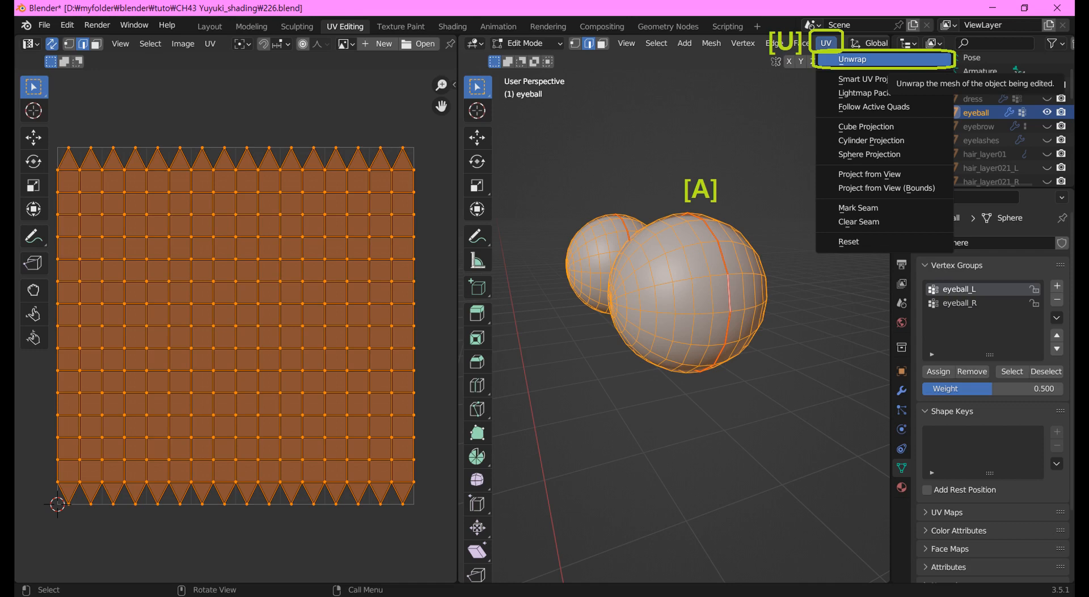
pyautogui.click(852, 59)
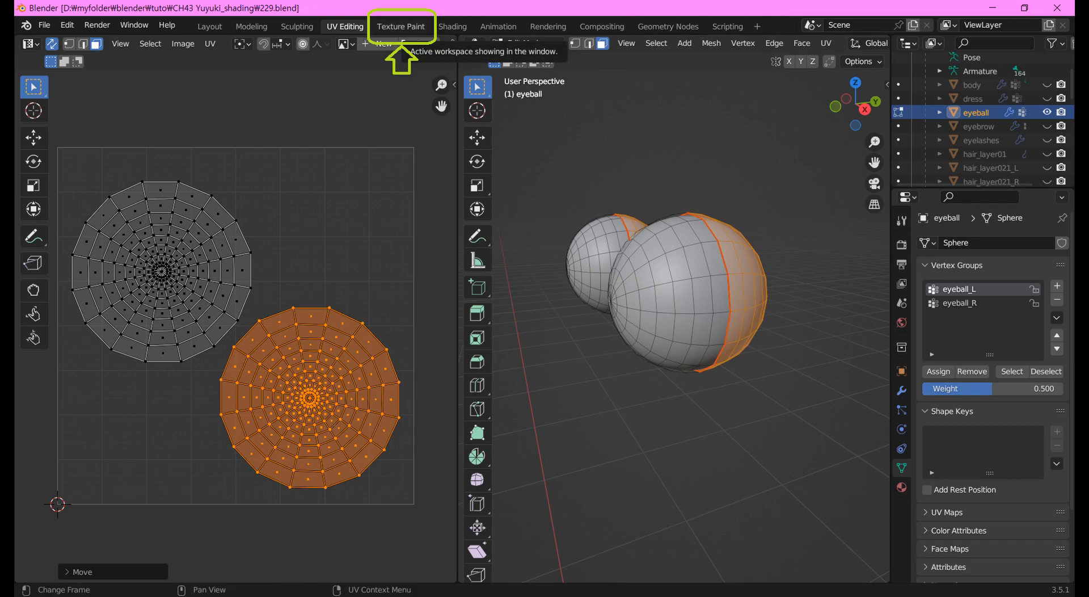
# - Replace body_texture in the paint editor with a new blank white 2048 x 2048 px image named eyeball_texture and save it
pyautogui.click(401, 26)
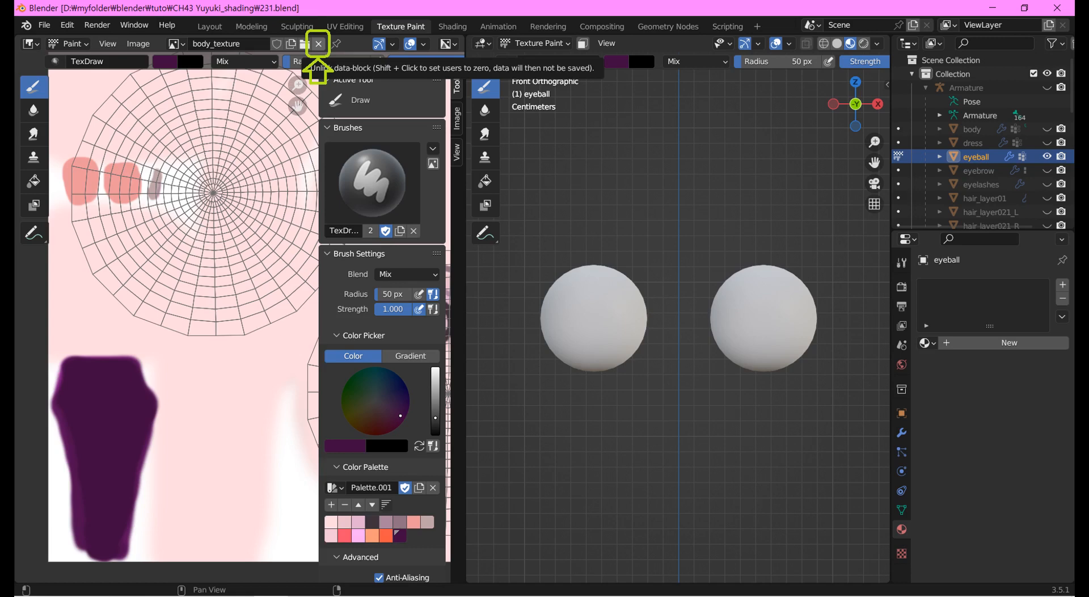
pyautogui.click(318, 43)
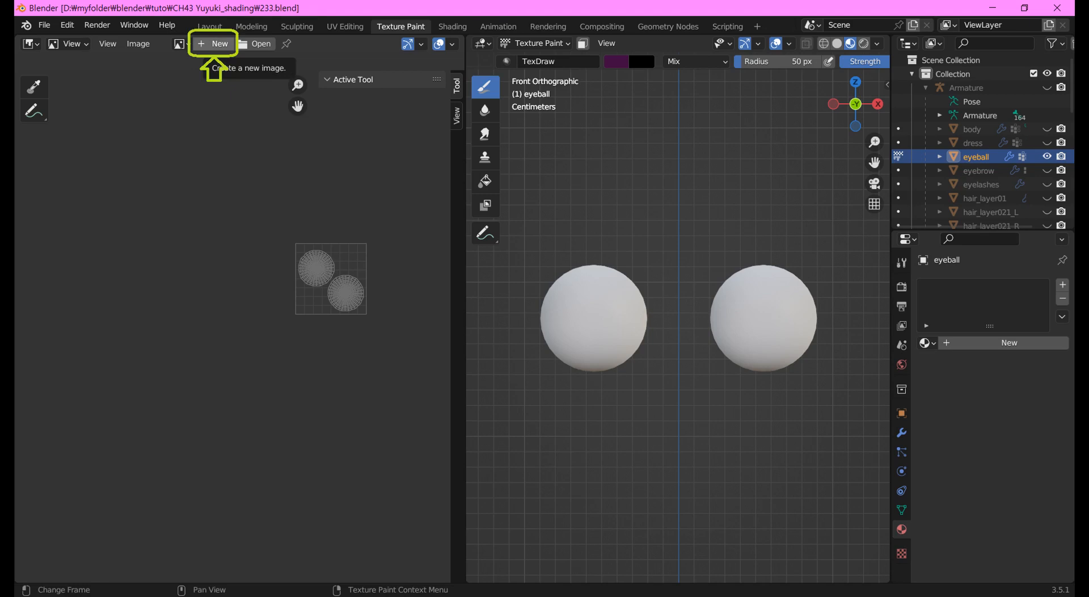
pyautogui.click(212, 44)
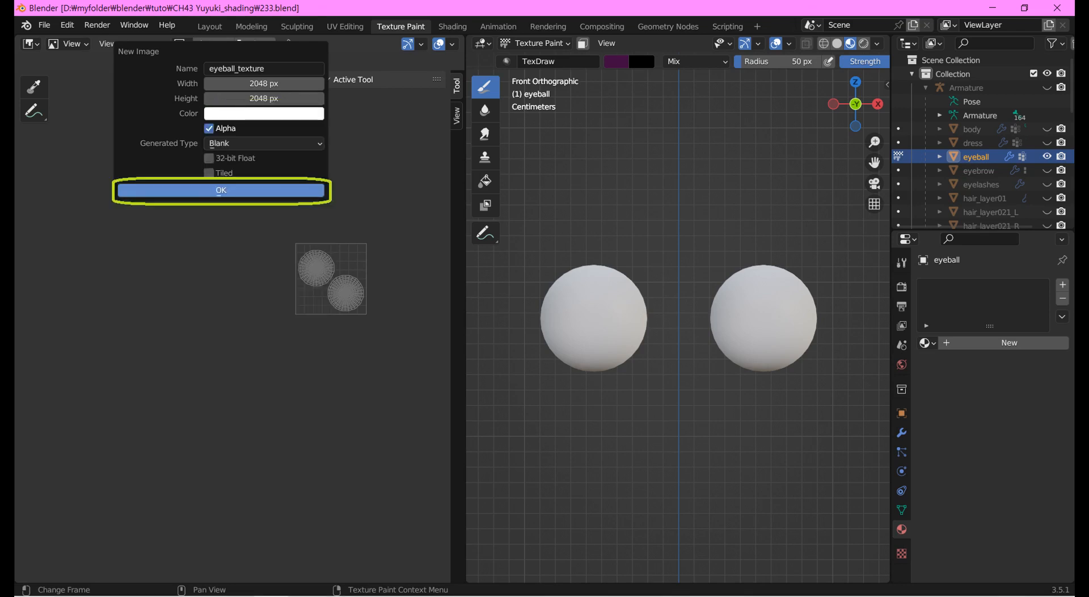
pyautogui.press('Return')
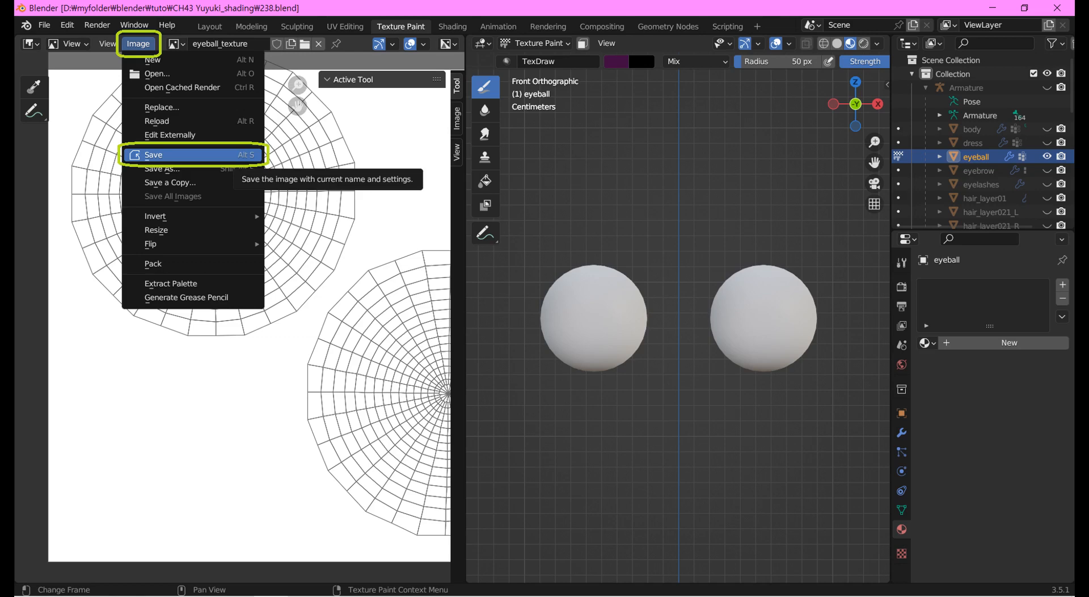
pyautogui.click(233, 156)
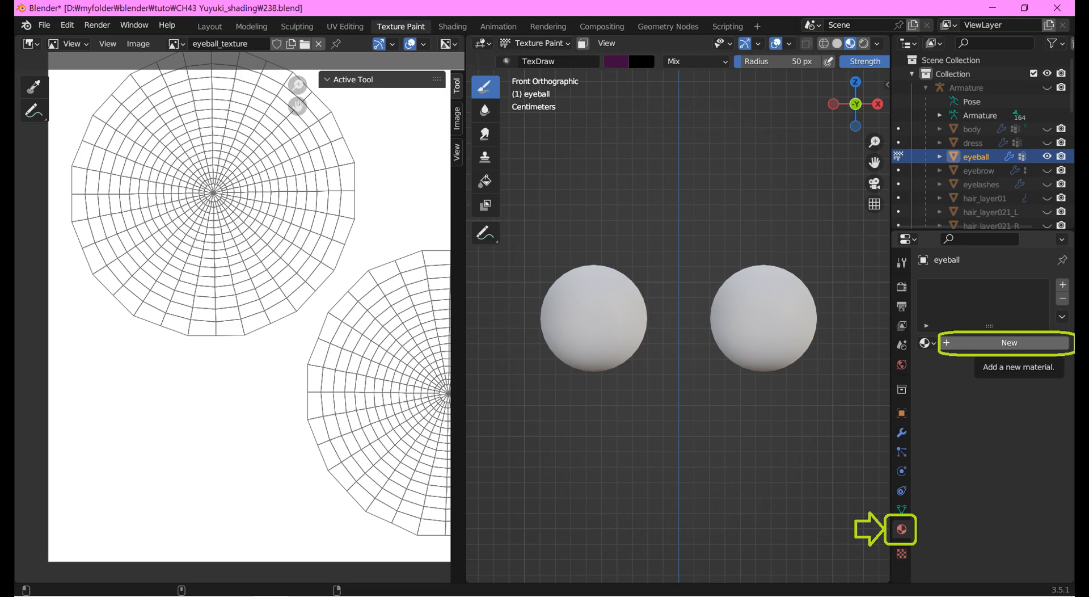
# - Add a new eyeball_texture material to the eyeball and feed its Base Color from an Image Texture using the eyeball_texture image
pyautogui.click(1010, 343)
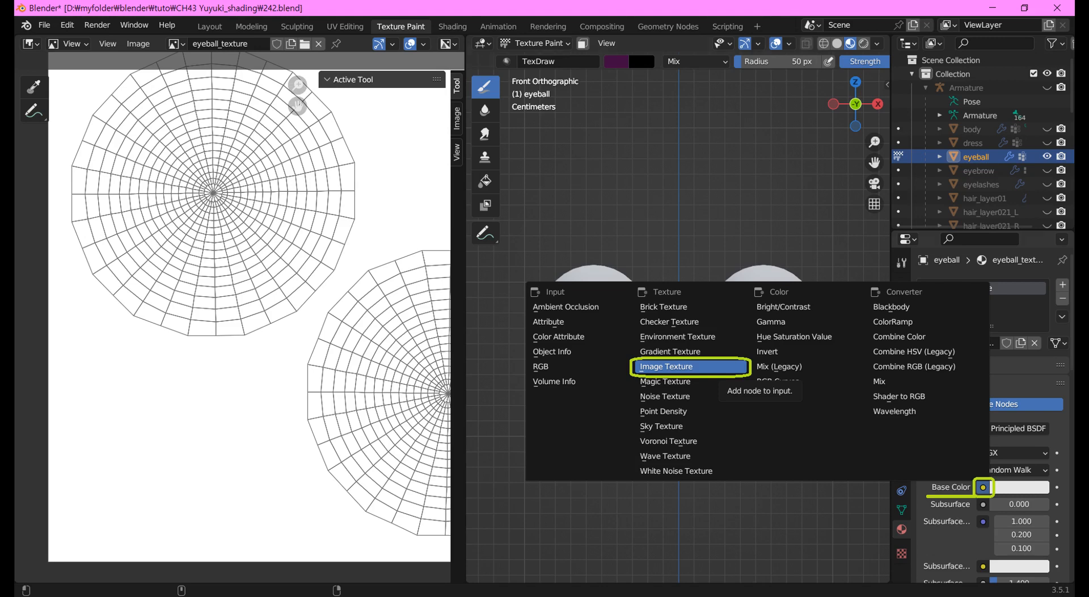
pyautogui.click(667, 367)
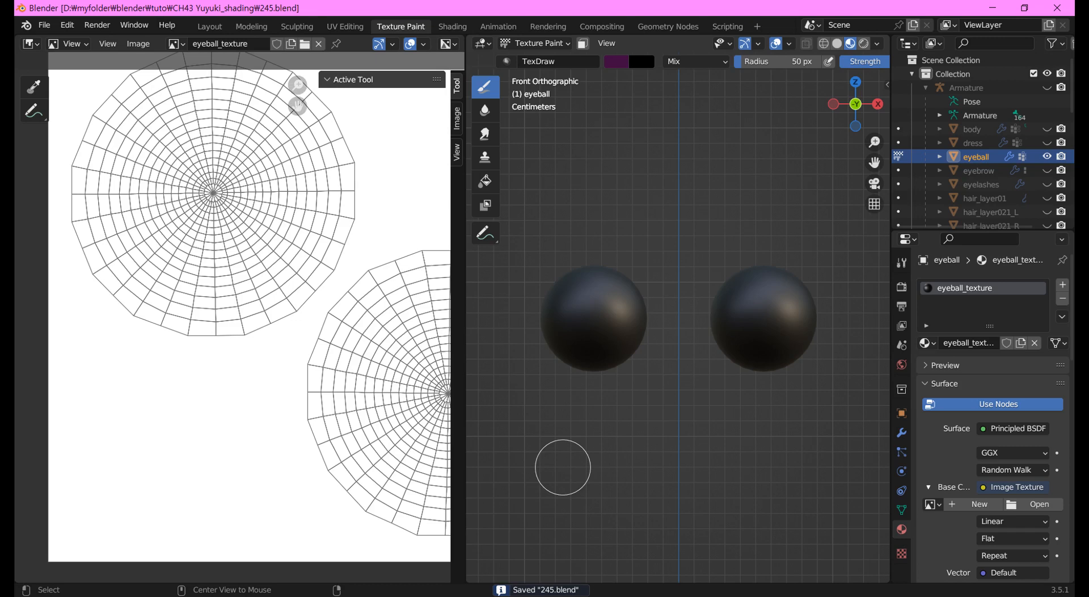
pyautogui.click(931, 504)
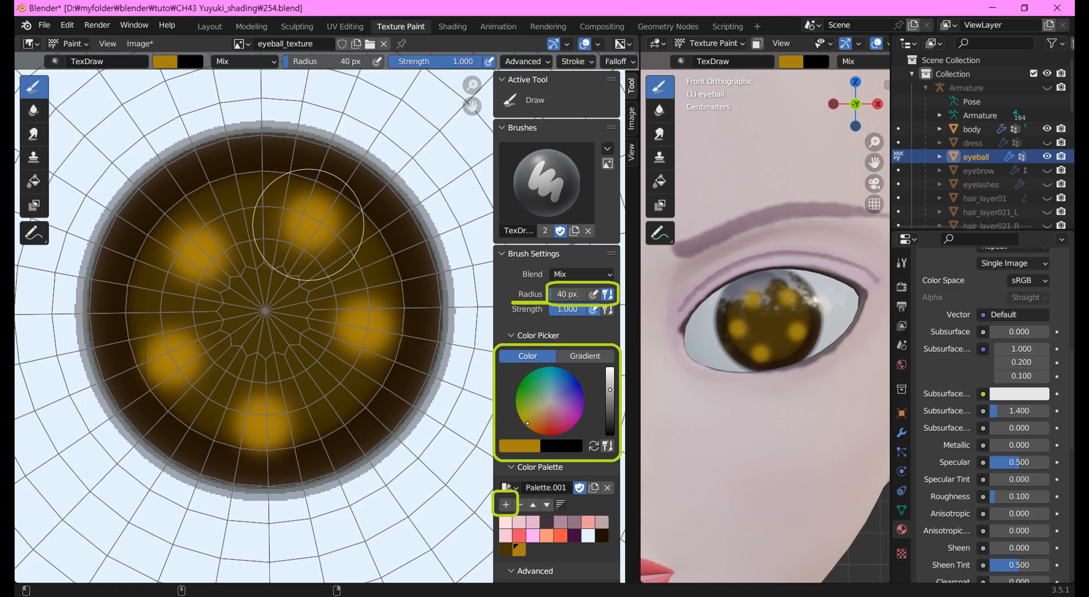
# - Smear the golden iris spots into radial streaks with the 5 px Smear brush and save eyeball_texture
pyautogui.press('s')
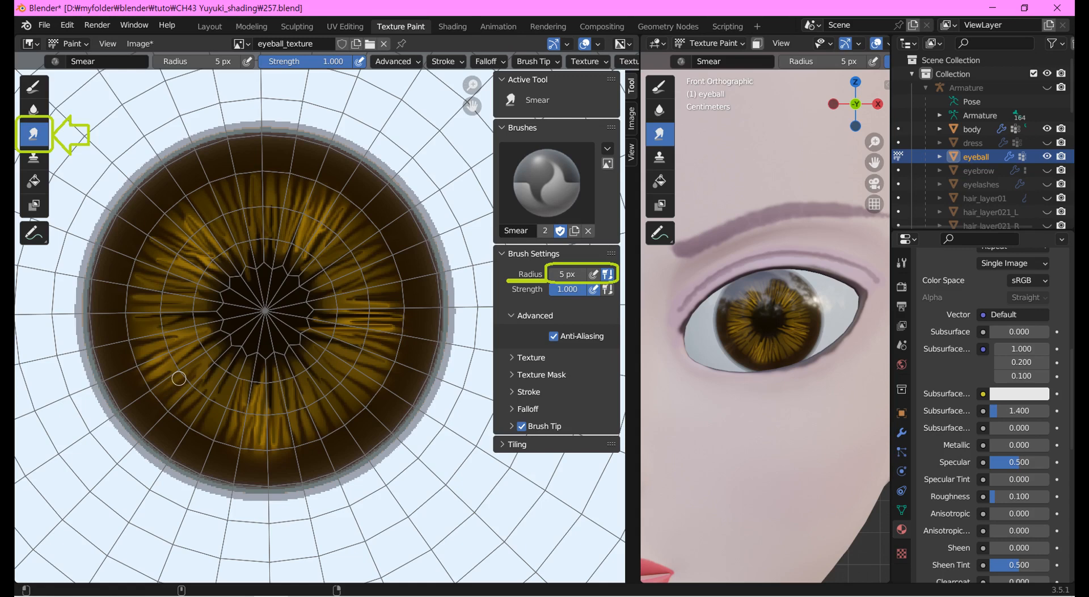
pyautogui.click(138, 44)
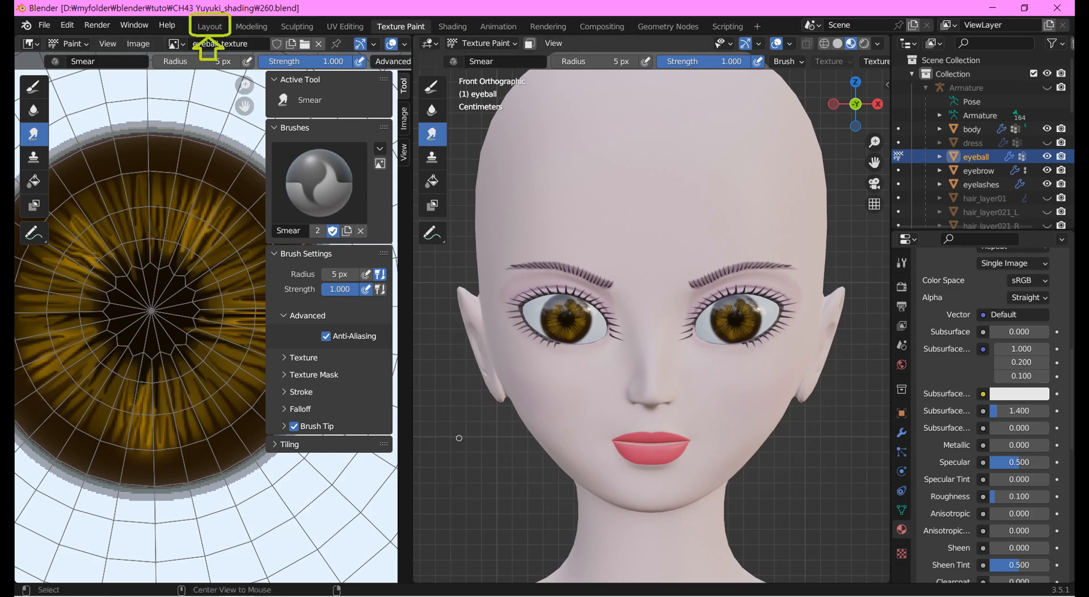
# - Switch to the Layout workspace and assign the existing gum_base material to the tongue
pyautogui.click(209, 26)
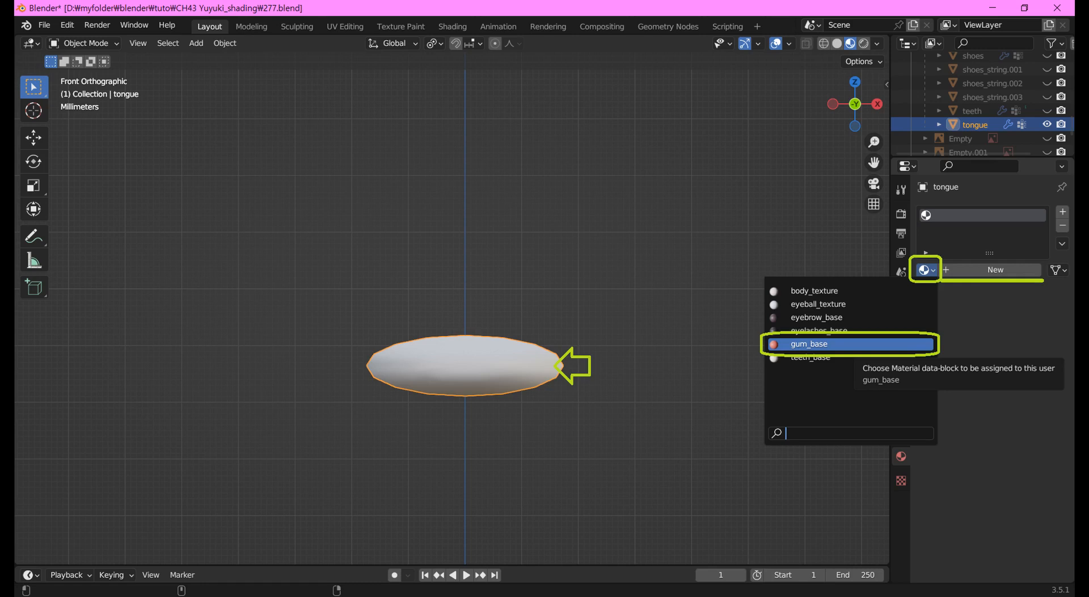
pyautogui.click(848, 344)
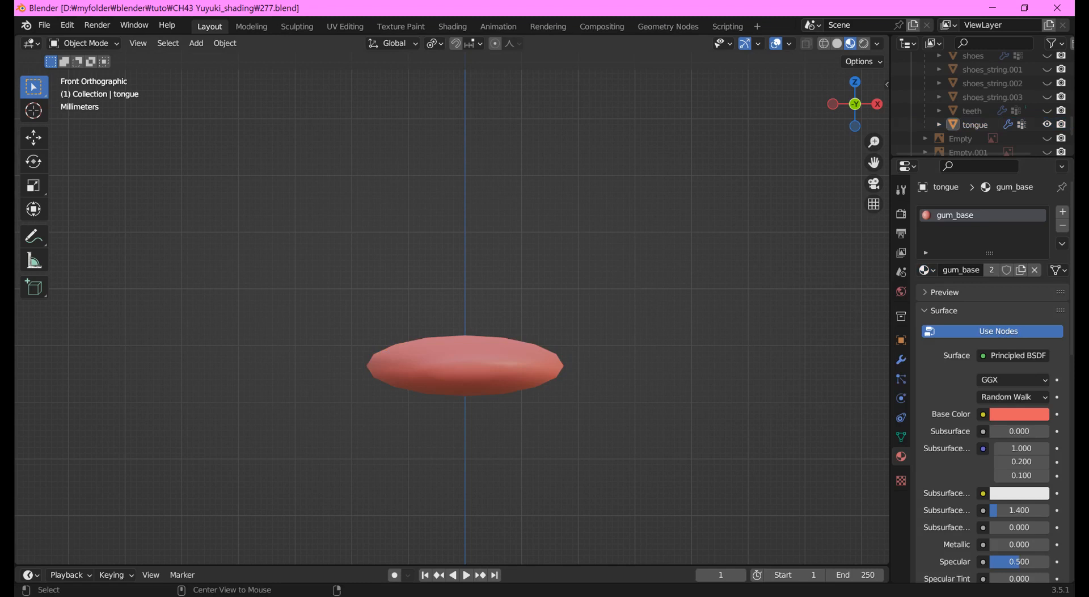